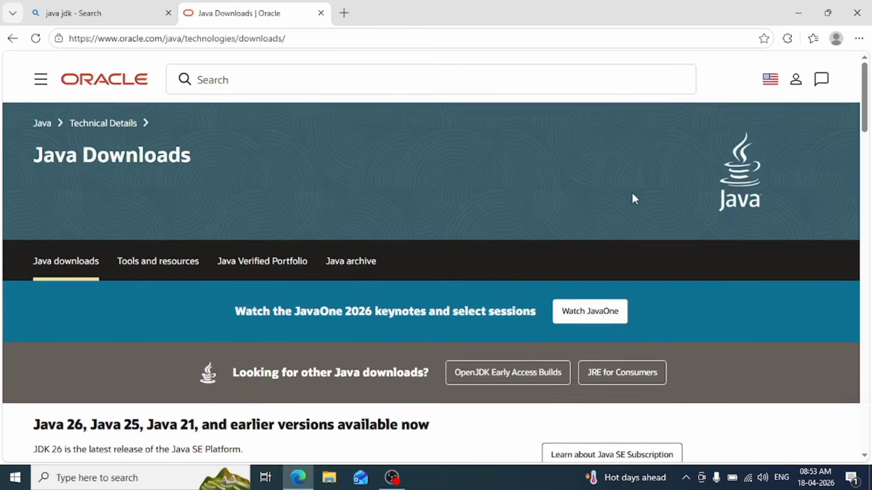
Step: Download the Windows x64 Installer of Java SE Development Kit 26 from the Java Downloads page
scroll(633, 198, "down", 1)
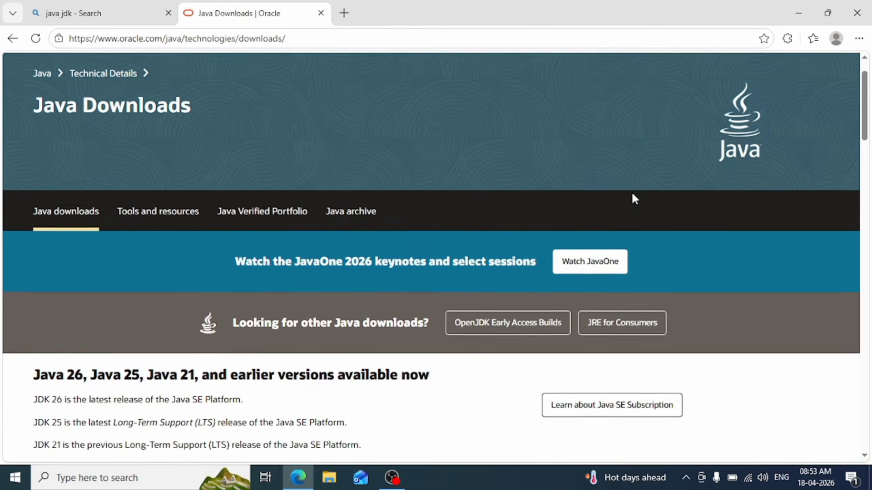
scroll(634, 198, "down", 5)
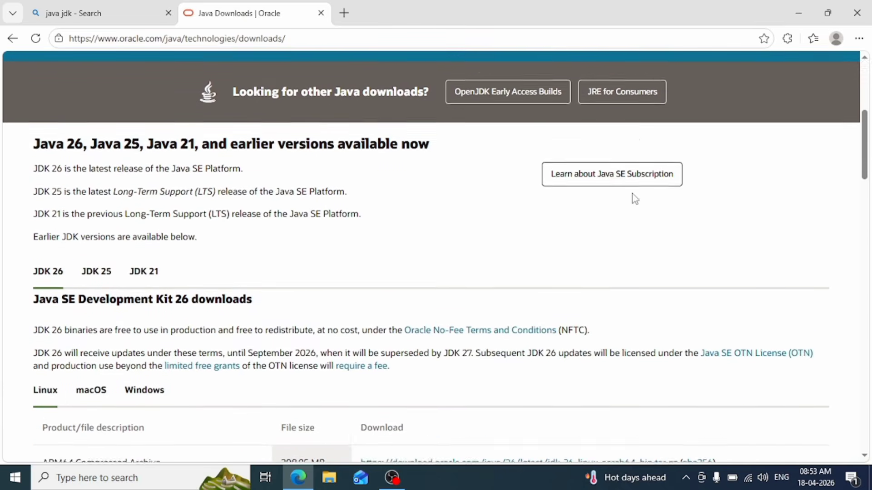
scroll(634, 198, "down", 2)
scroll(633, 197, "down", 2)
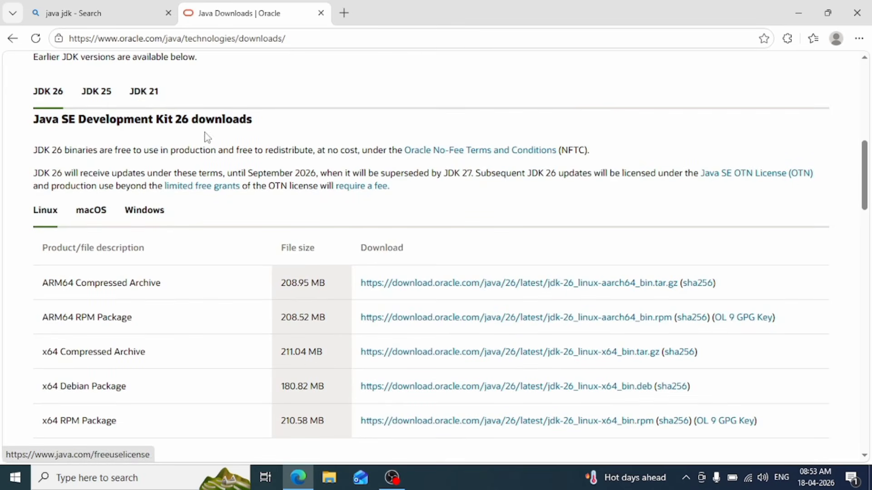
left_click(144, 224)
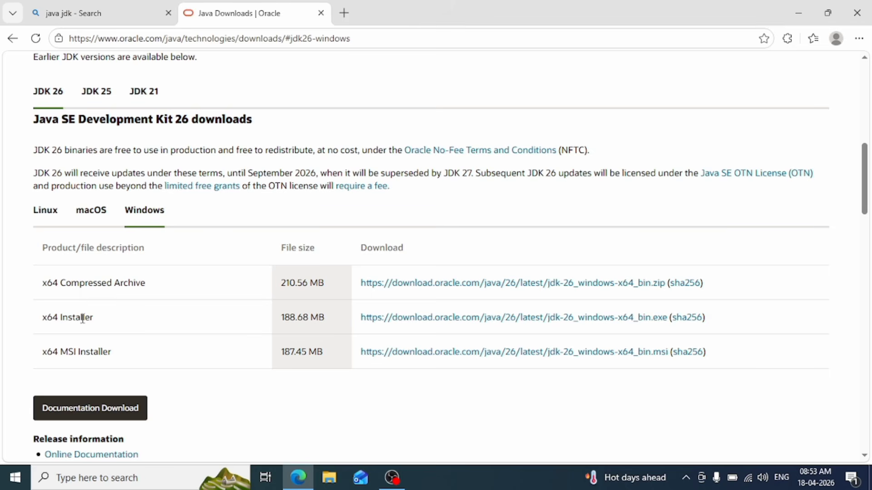
left_click_drag(42, 317, 126, 320)
left_click(127, 320)
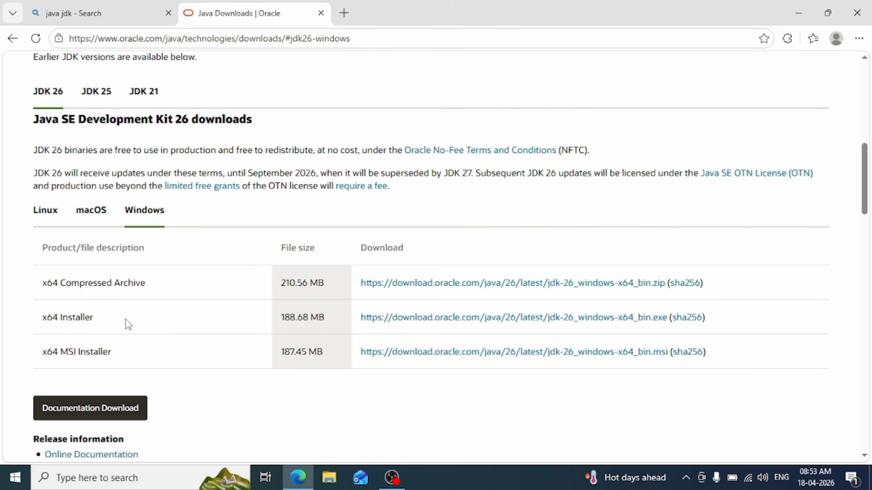
left_click(448, 324)
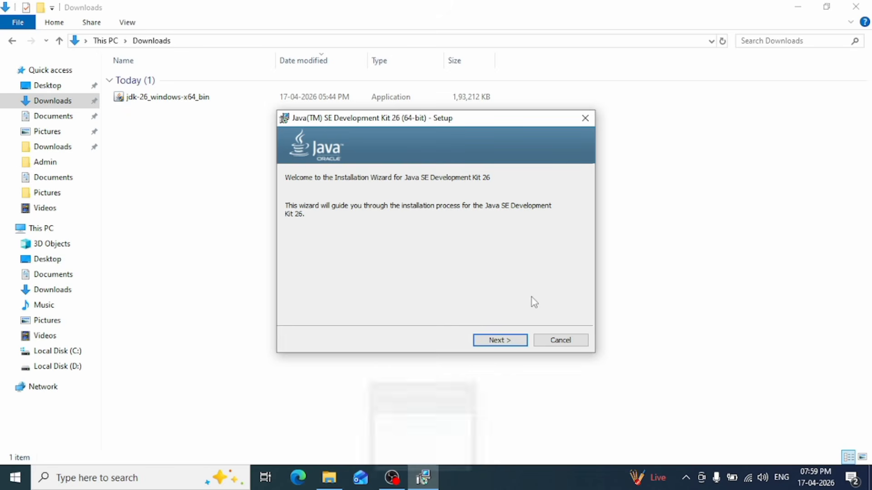
Step: Install Java SE Development Kit 26 in the default destination folder and close the completed setup wizard
key("Return")
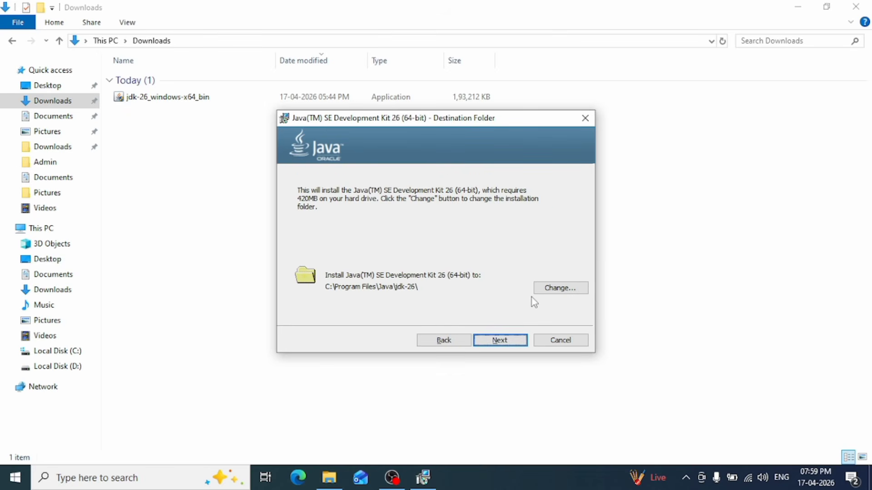
key("Return")
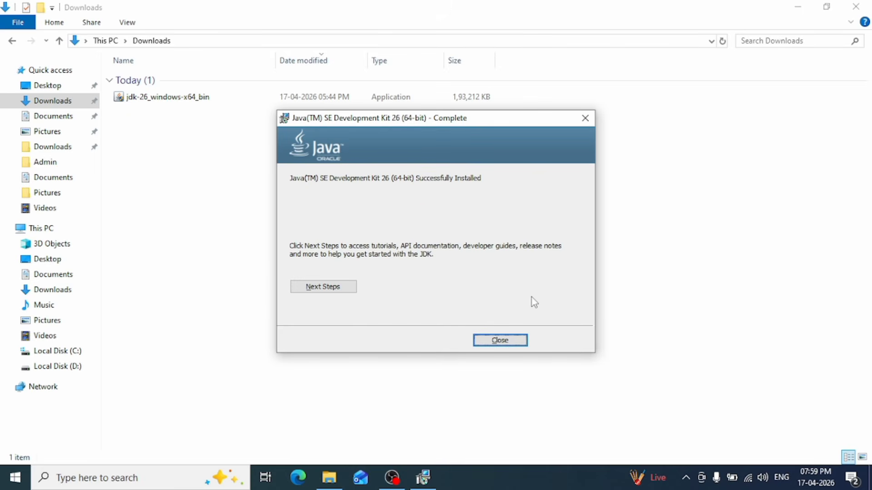
key("Return")
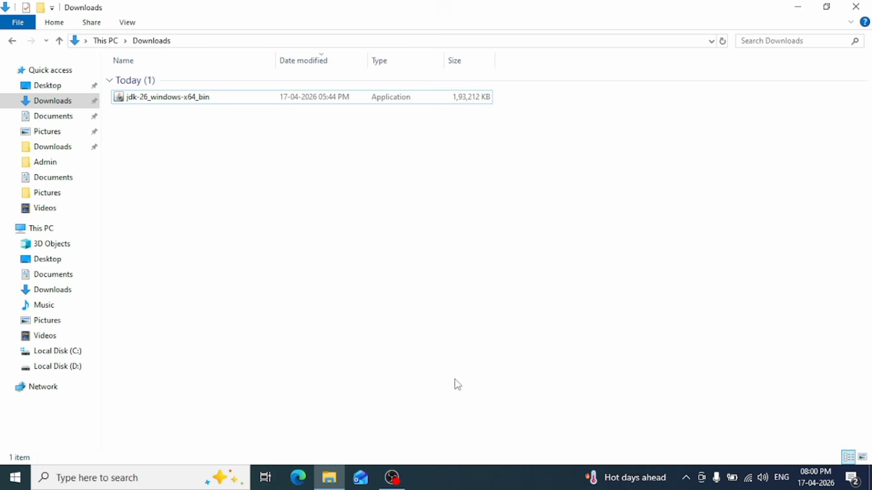
Step: Switch to Microsoft Edge, go to papermc.io and download the Paper 1.21.11 Build #130 server software
left_click(298, 477)
type("paper")
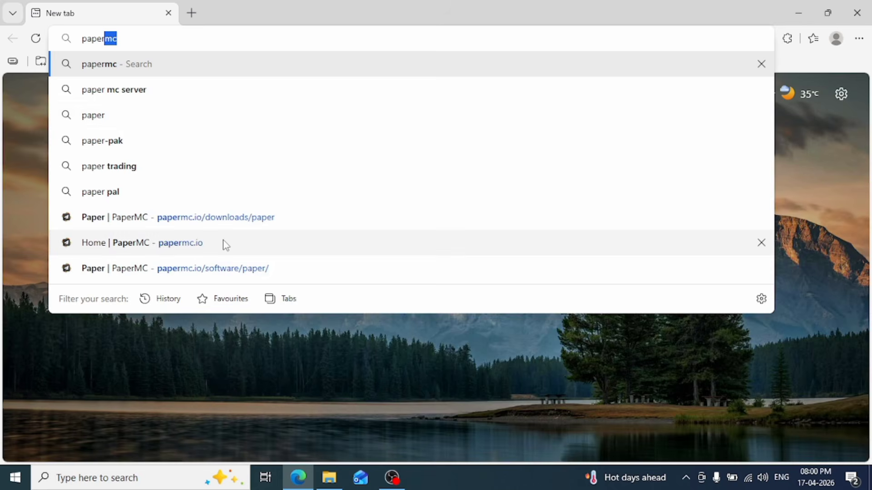
left_click(222, 242)
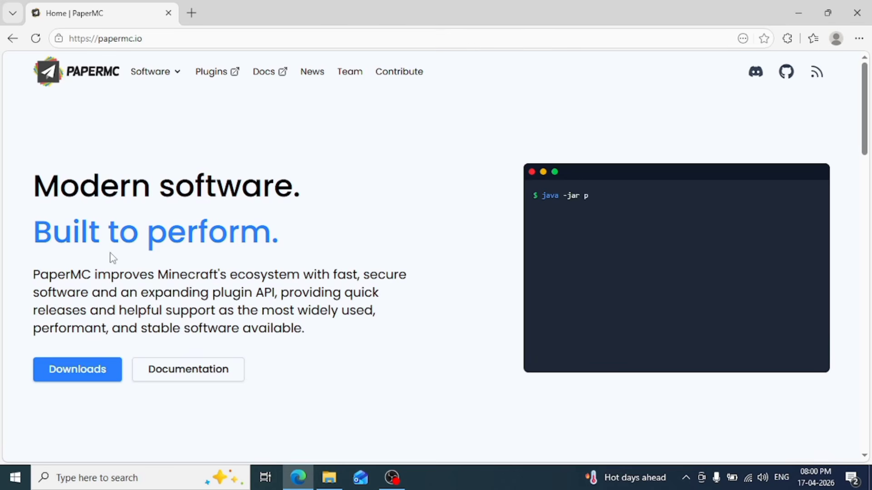
left_click(115, 365)
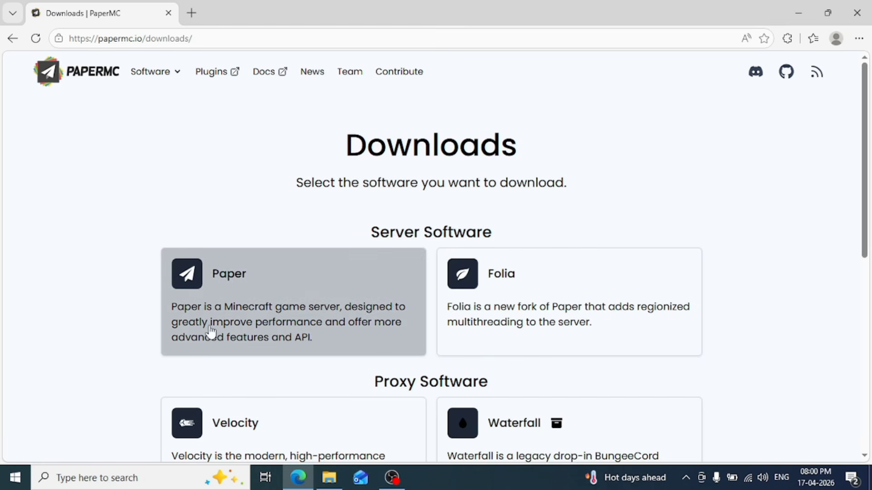
left_click(259, 302)
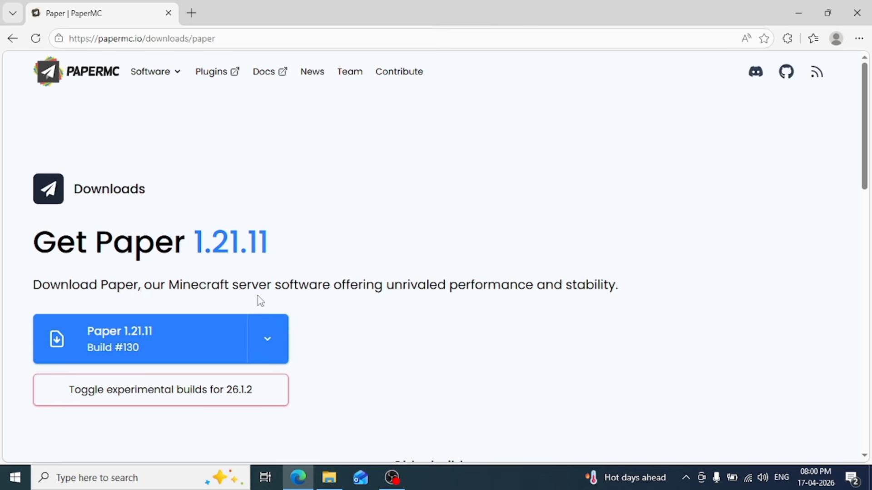
left_click(179, 336)
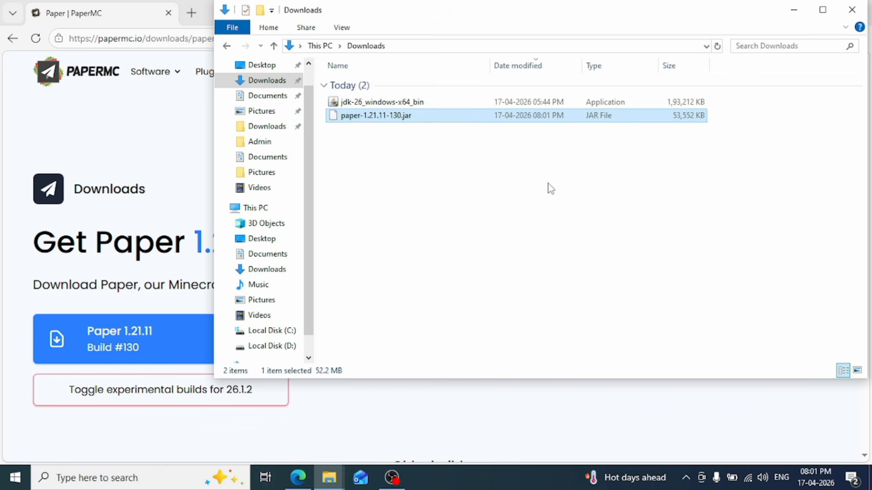
Step: Create a folder named Minecraft in Downloads and move paper-1.21.11-130.jar into it
left_click(550, 189)
key("ctrl+shift+n")
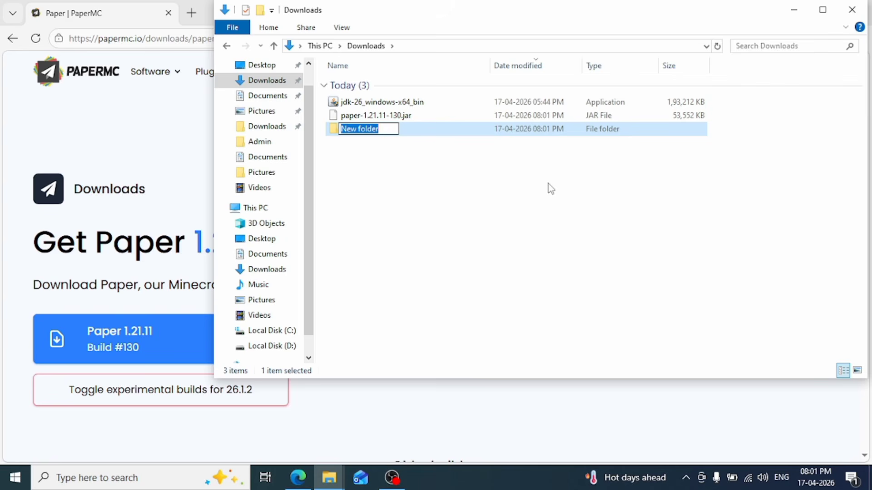
type("Min")
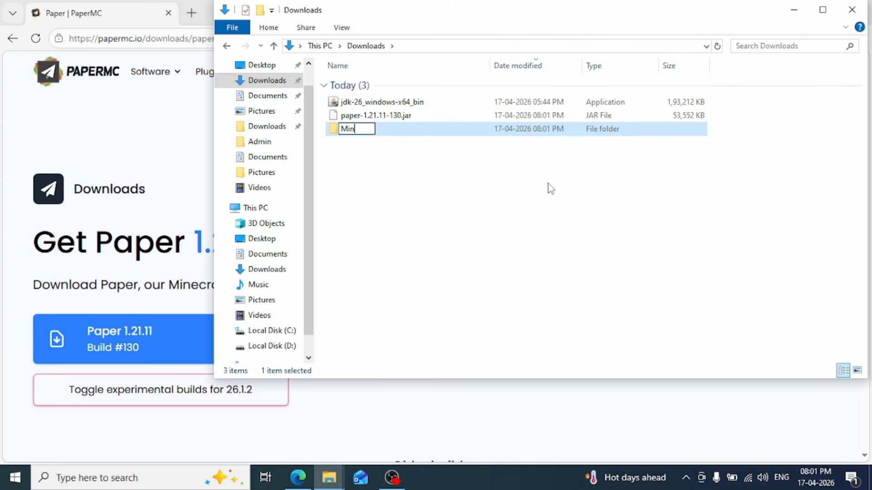
type("ecraft")
key("Return")
left_click(428, 107)
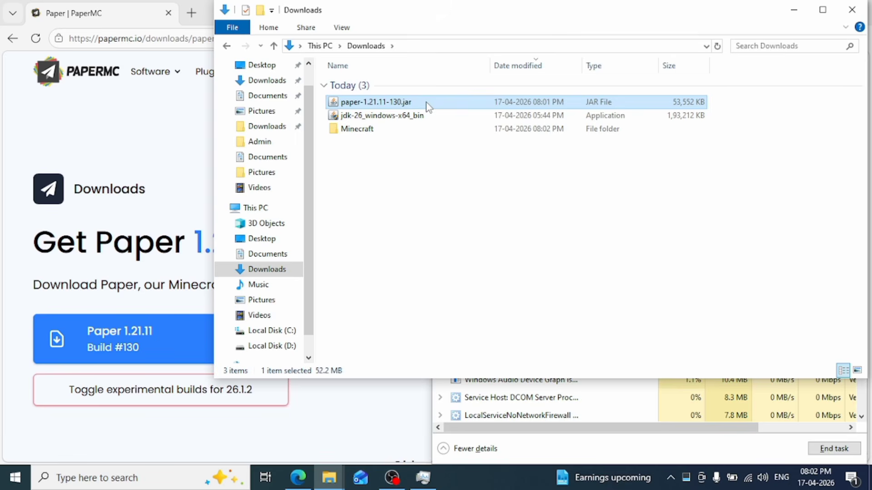
left_click_drag(428, 107, 481, 129)
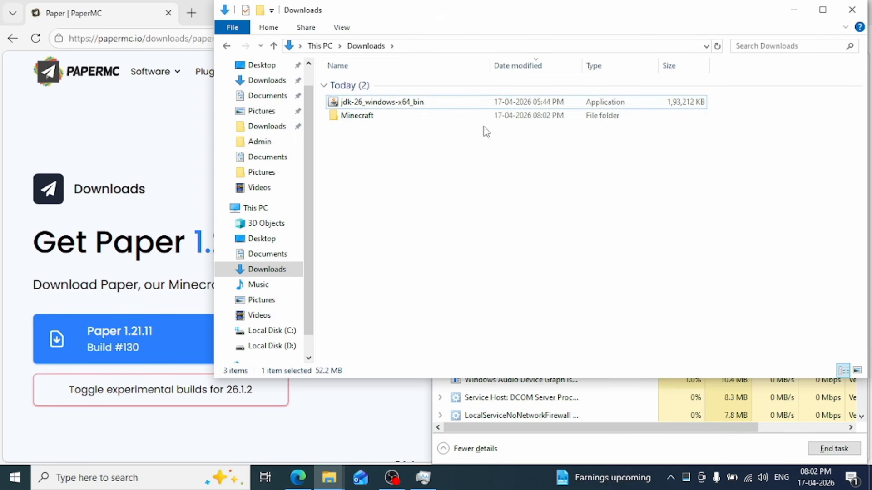
Step: Run paper-1.21.11-130.jar inside the Minecraft folder to generate the server files, with the folder window maximized
double_click(498, 115)
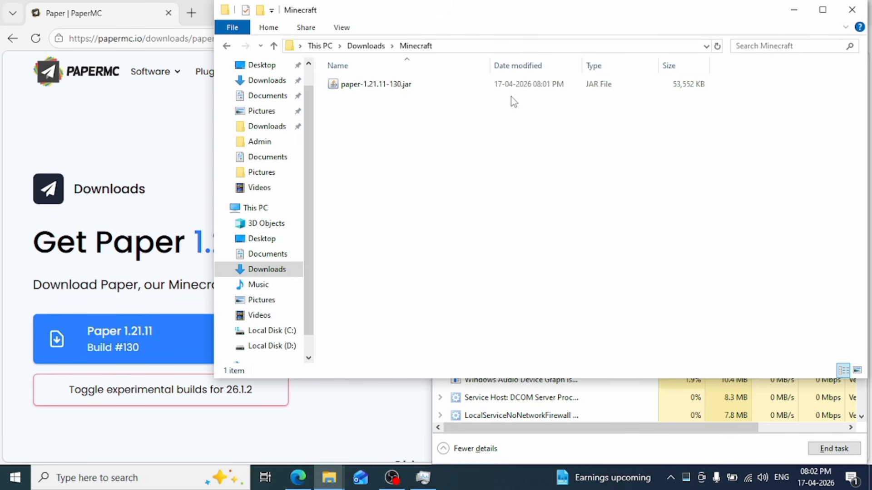
double_click(520, 91)
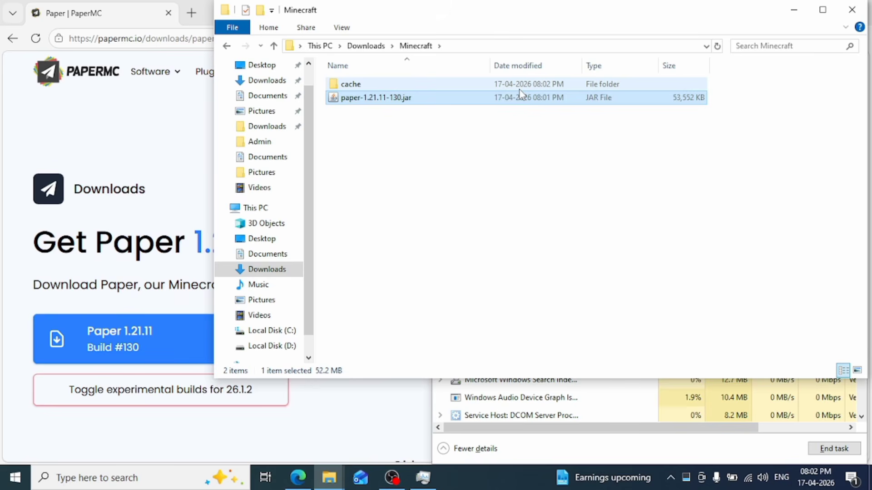
left_click(829, 6)
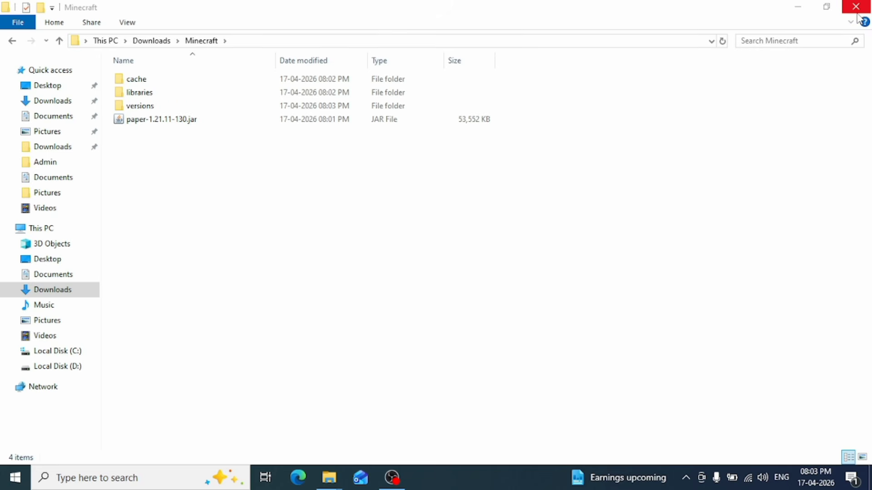
left_click(440, 137)
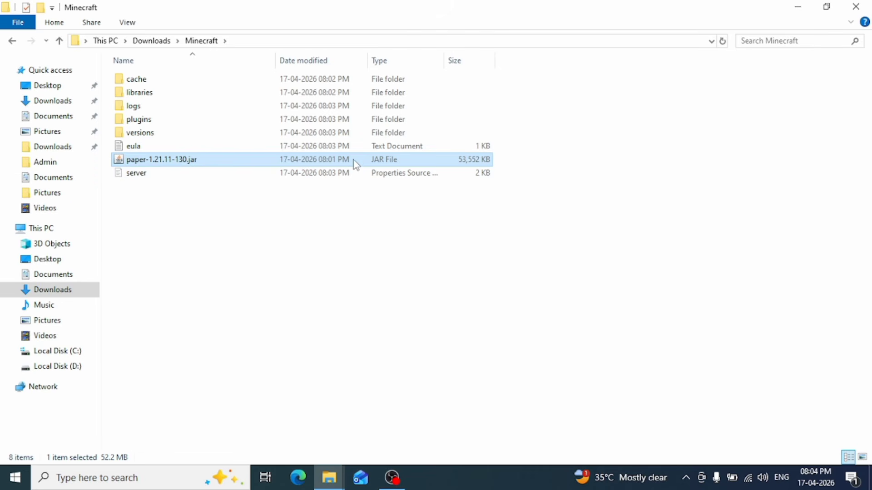
Step: Rename paper-1.21.11-130.jar as server.jar
key("shift+F10")
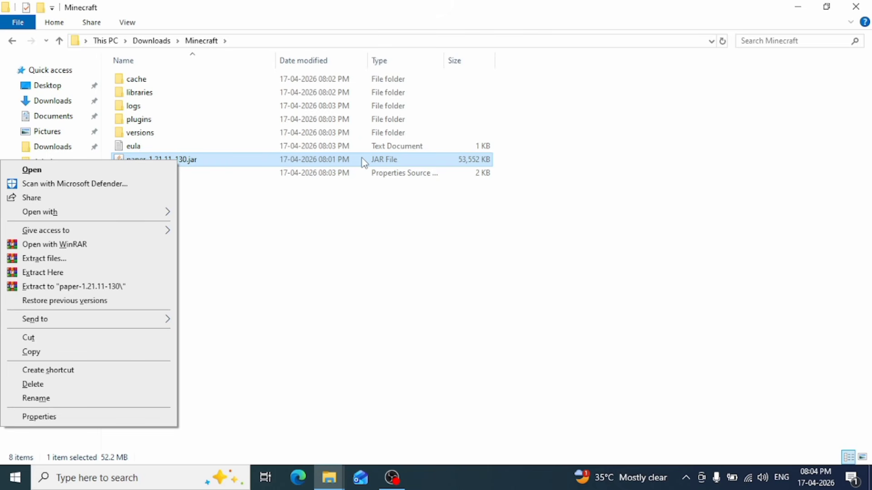
key("Up")
key("Up")
key("Return")
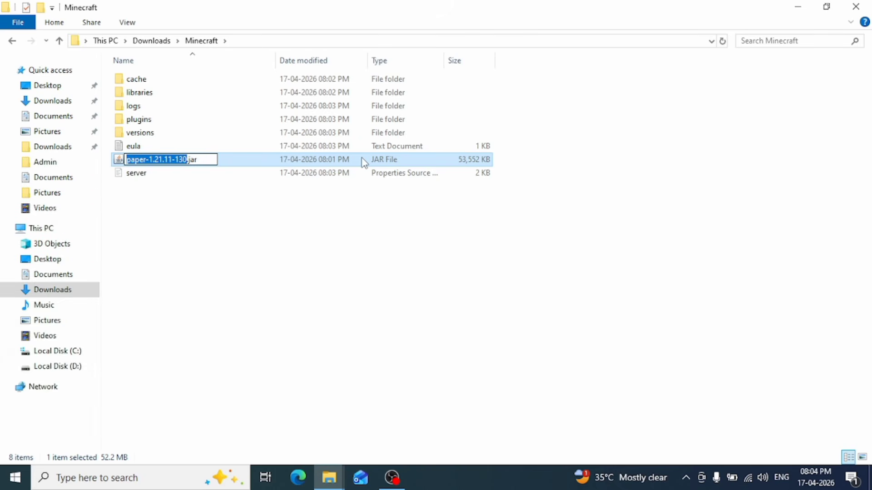
type("serve")
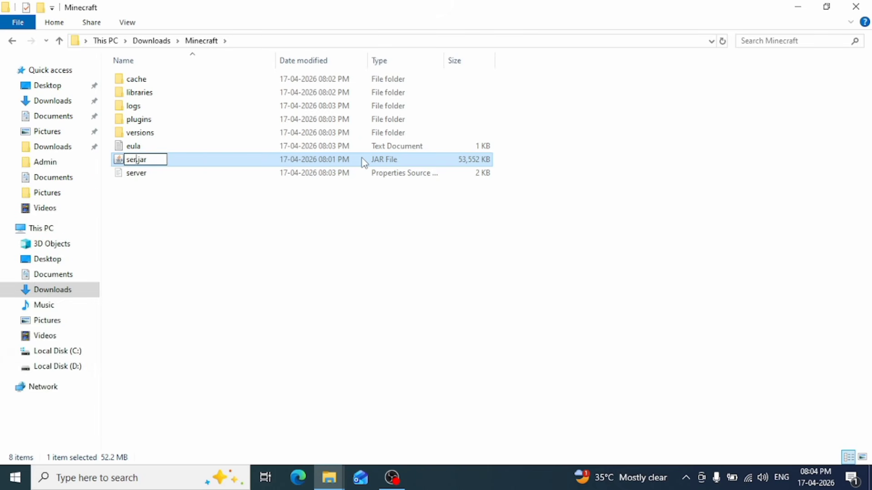
type("r")
key("Return")
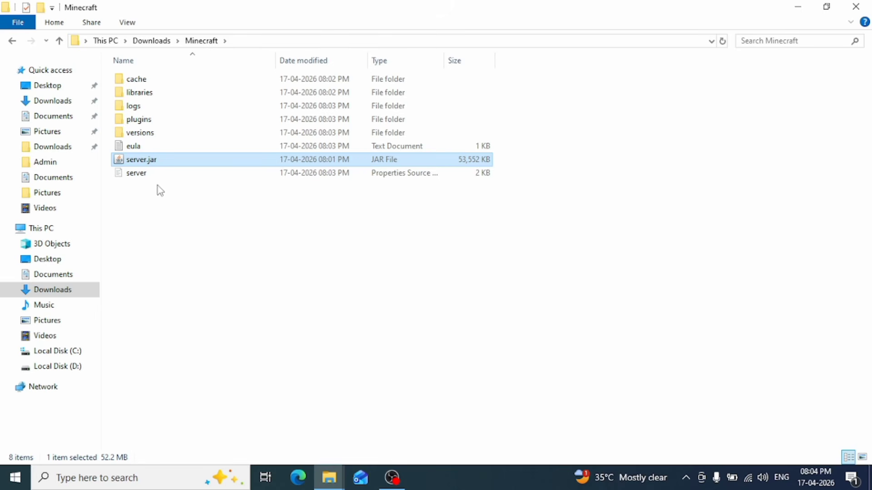
Step: Set eula=true in the eula text file, then save and close it
double_click(174, 146)
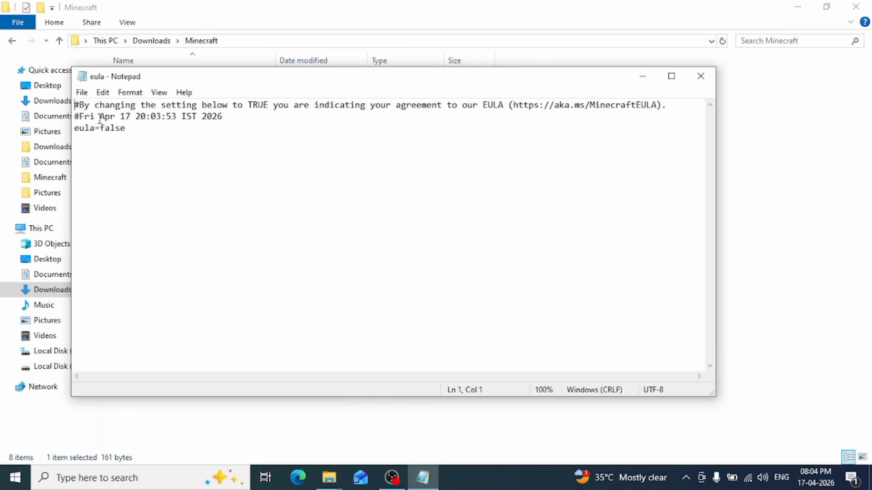
left_click(129, 133)
key("BackSpace")
key("BackSpace")
key("BackSpace")
key("BackSpace")
key("BackSpace")
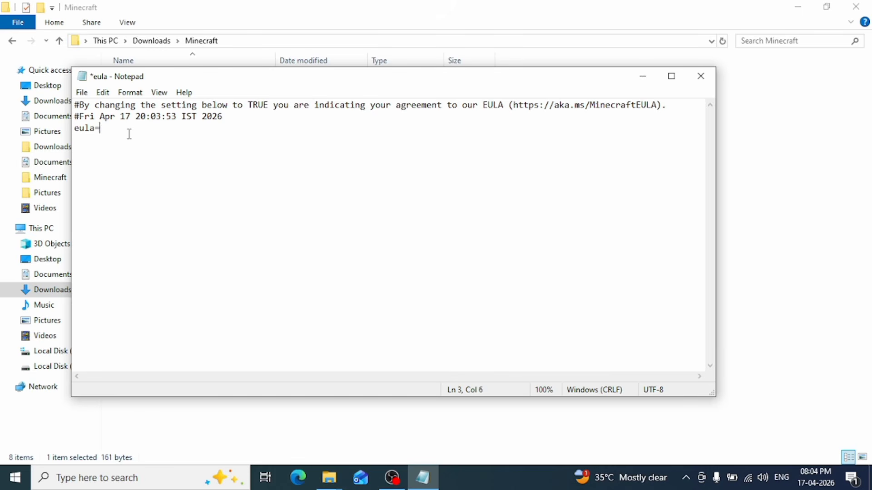
type("true")
key("ctrl+s")
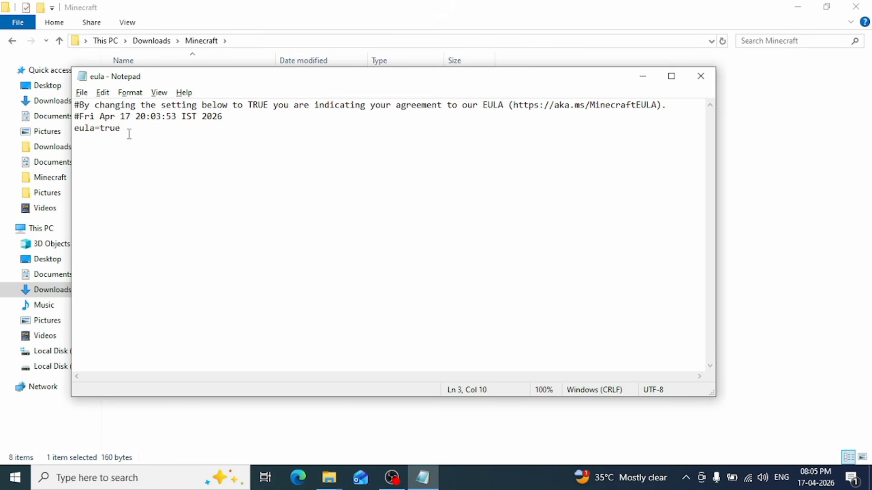
key("alt+F4")
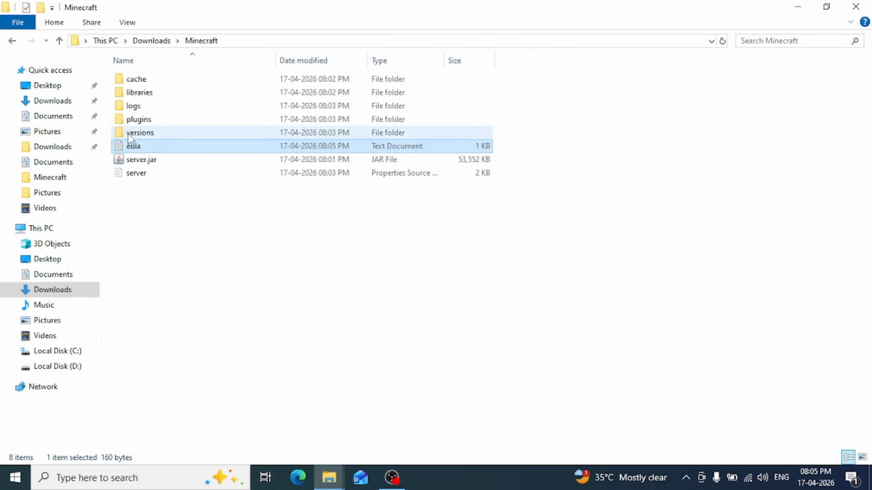
Step: Launch the Minecraft server minimized from server.jar and close the extra Downloads folder window
double_click(162, 165)
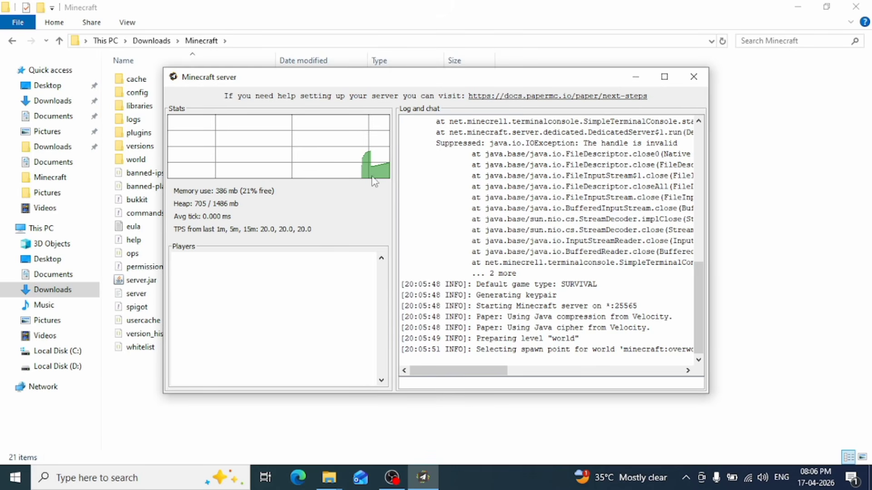
left_click(634, 77)
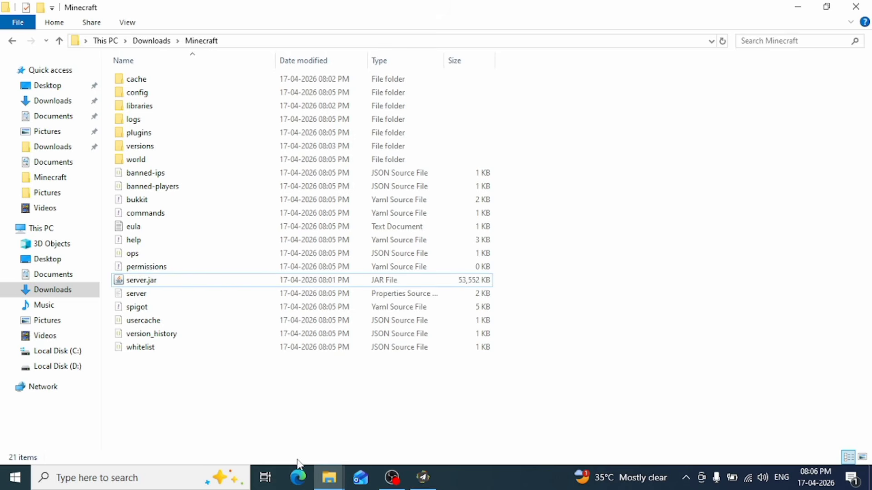
mouse_move(329, 476)
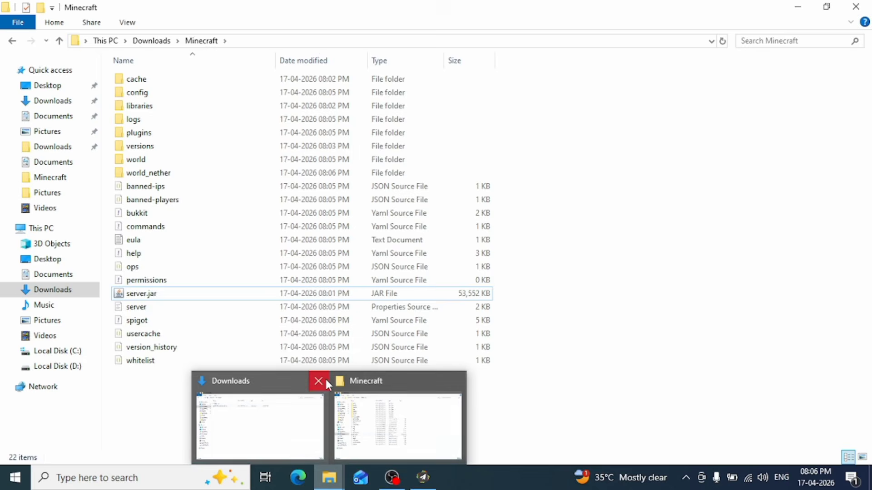
left_click(325, 377)
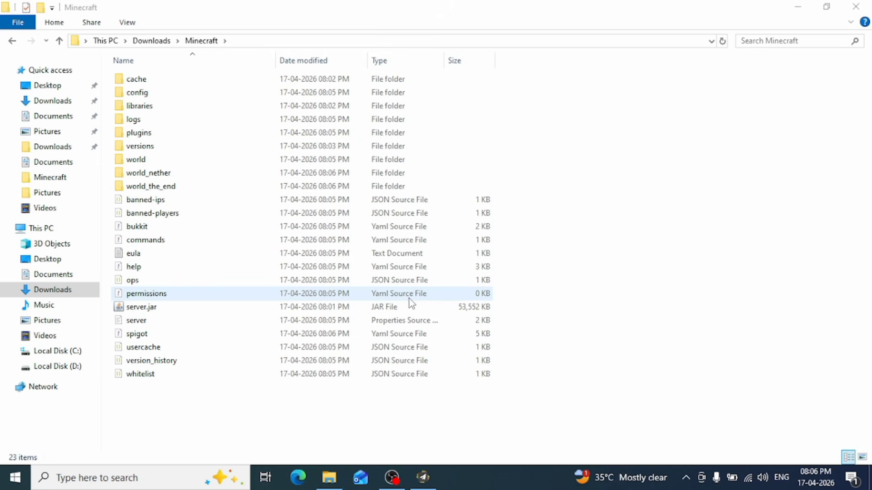
Step: Open the playit.gg Windows download page in Edge and download the recommended 64-bit Windows installer v0.17.1
key("super+1")
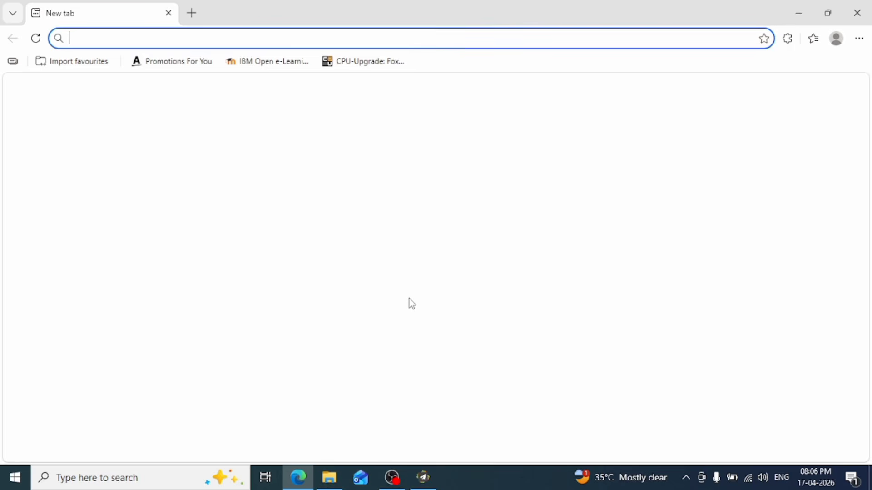
type("play")
key("Escape")
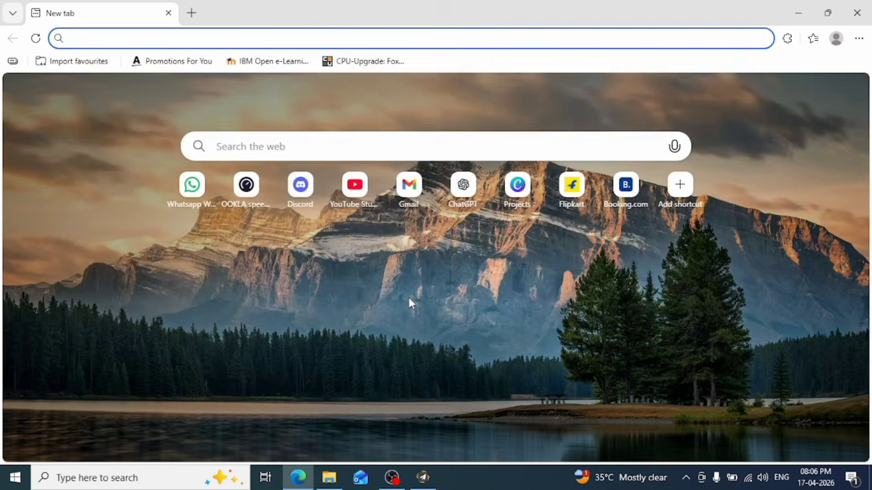
type("playit")
key("Return")
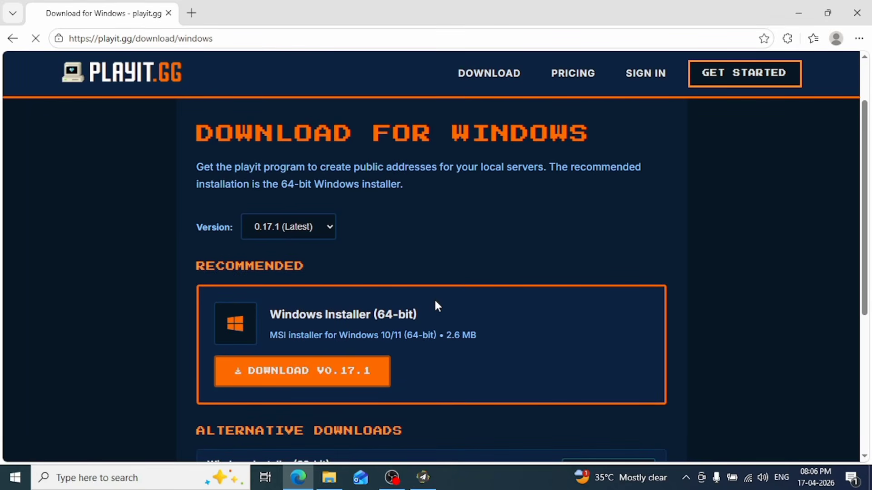
left_click(317, 366)
scroll(316, 366, "down", 2)
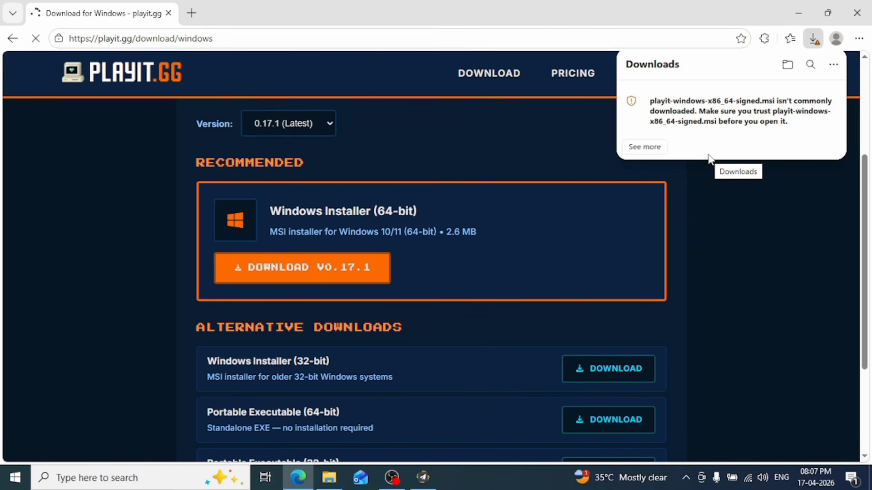
Step: Keep the flagged download playit-windows-x86_64-signed.msi despite the browser's safety warning
mouse_move(792, 114)
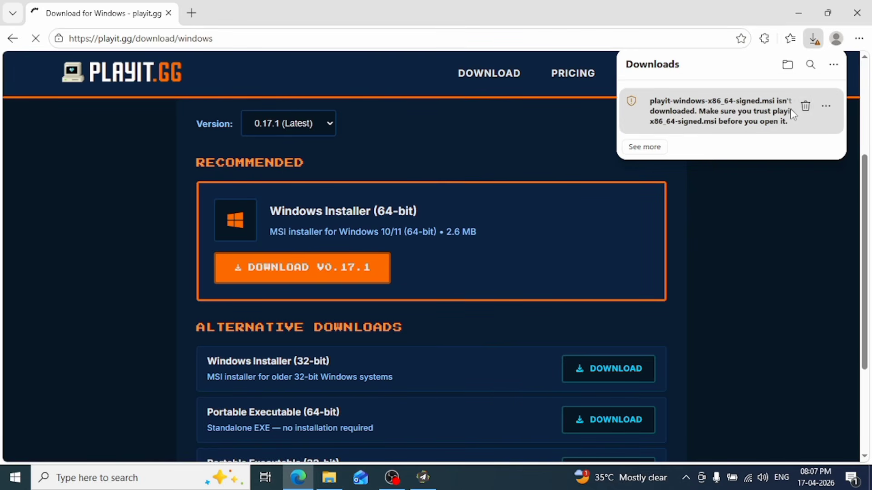
left_click(825, 109)
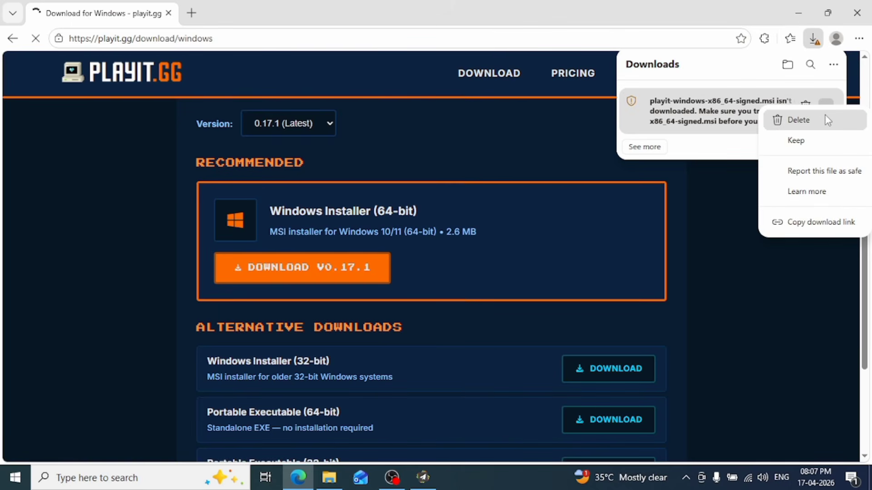
left_click(823, 135)
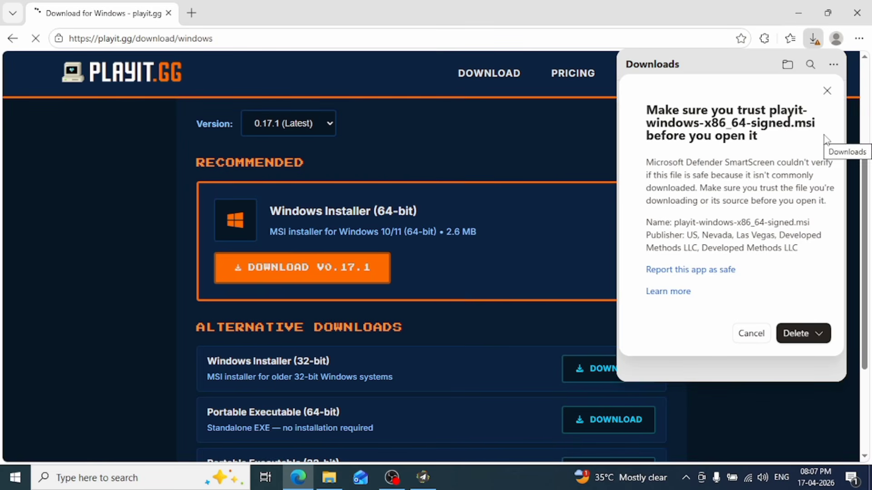
left_click(820, 336)
left_click(819, 355)
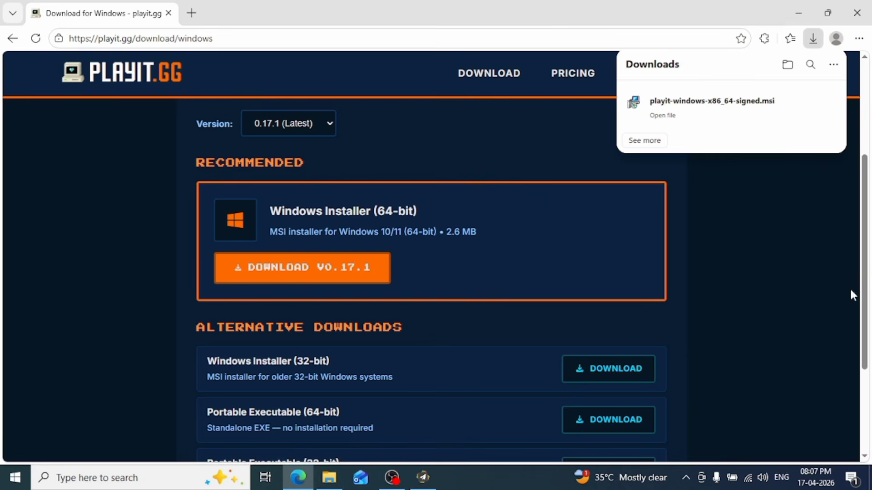
Step: Run the downloaded playit installer past the SmartScreen block and install playit with the default settings
left_click(656, 117)
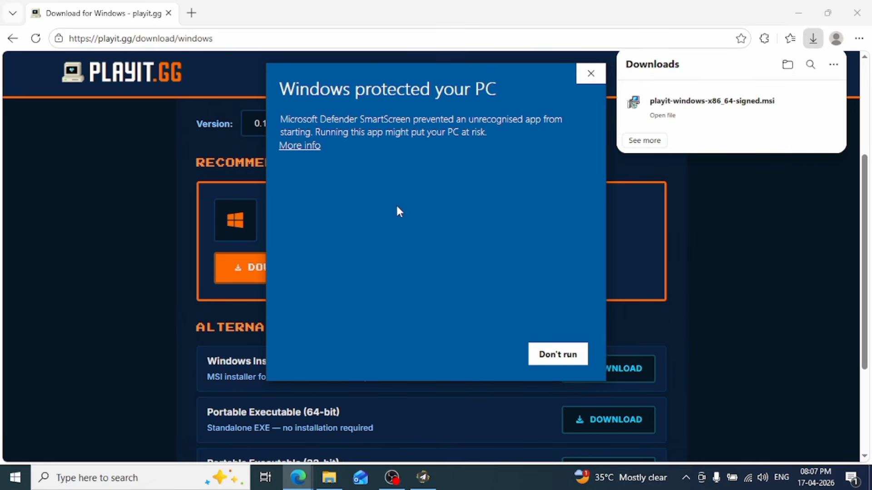
left_click(299, 146)
left_click(489, 354)
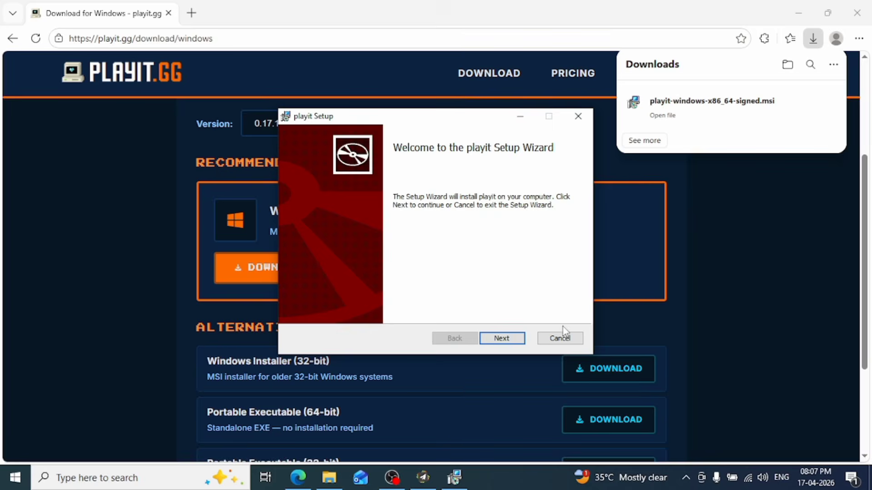
key("Return")
key("Return")
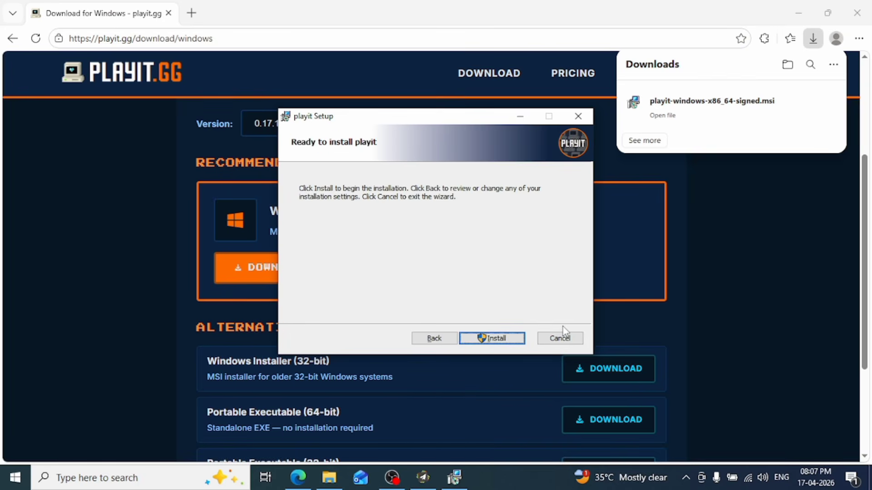
key("Return")
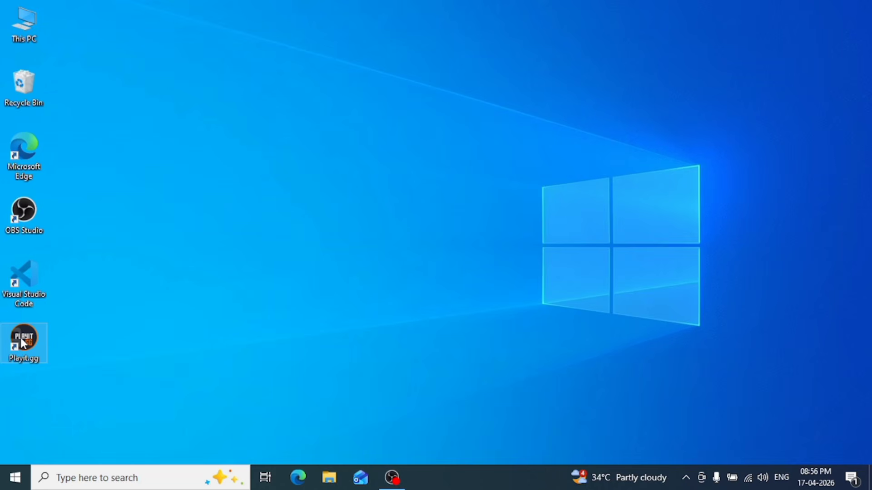
Step: Launch Playit.gg from the desktop and open its setup claim link in the browser, briefly viewing the account creation page
double_click(21, 341)
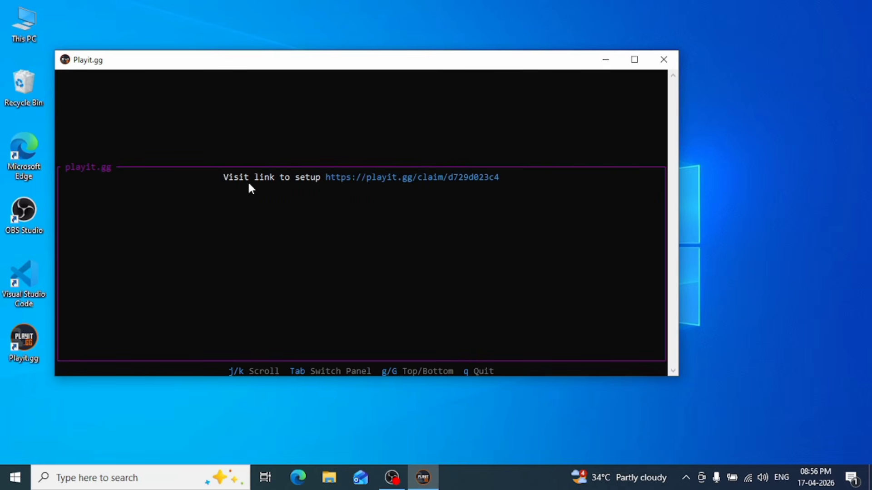
double_click(347, 179)
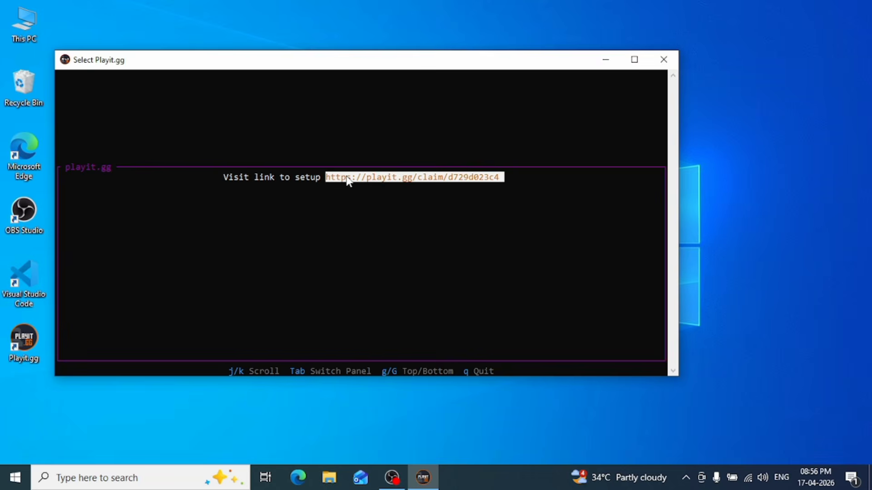
key("Return")
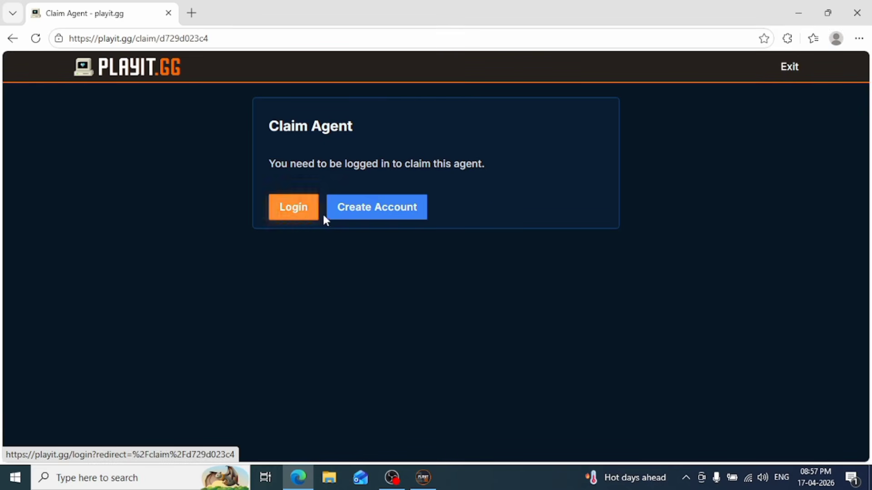
left_click(354, 218)
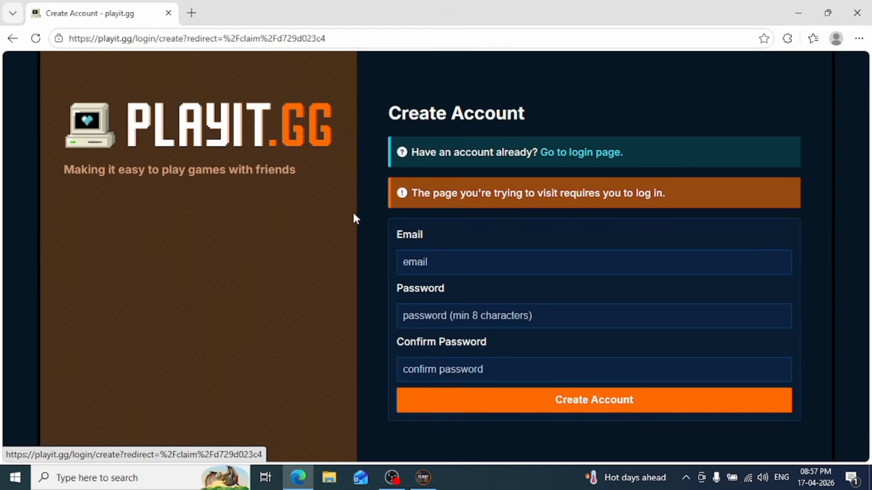
left_click(12, 38)
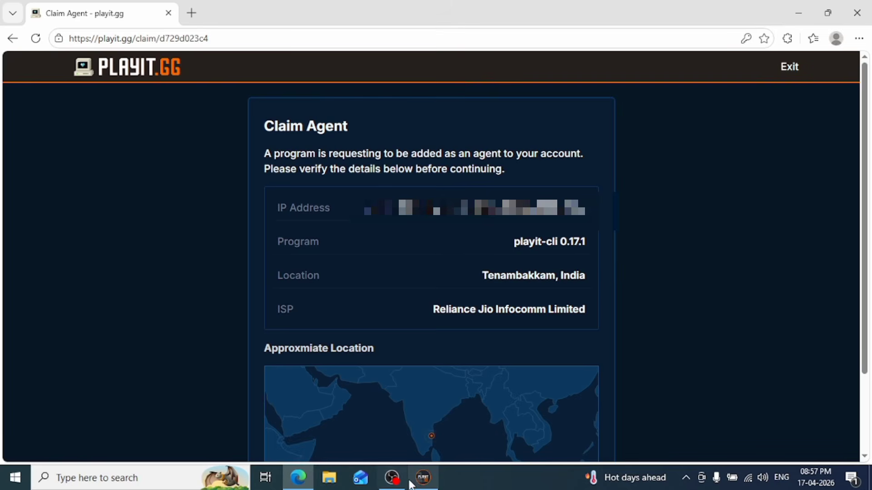
Step: Check the claim request against the Playit.gg console, review the agent details and continue with the claim
left_click(421, 482)
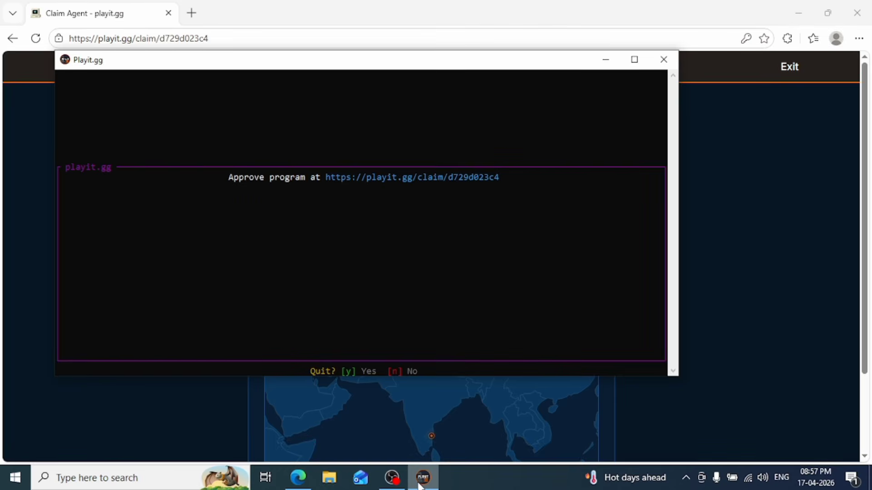
left_click(421, 484)
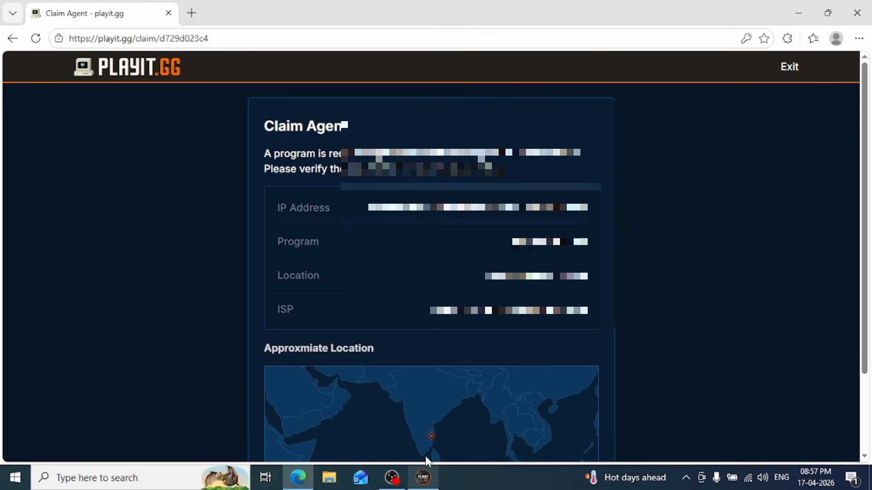
scroll(454, 328, "down", 2)
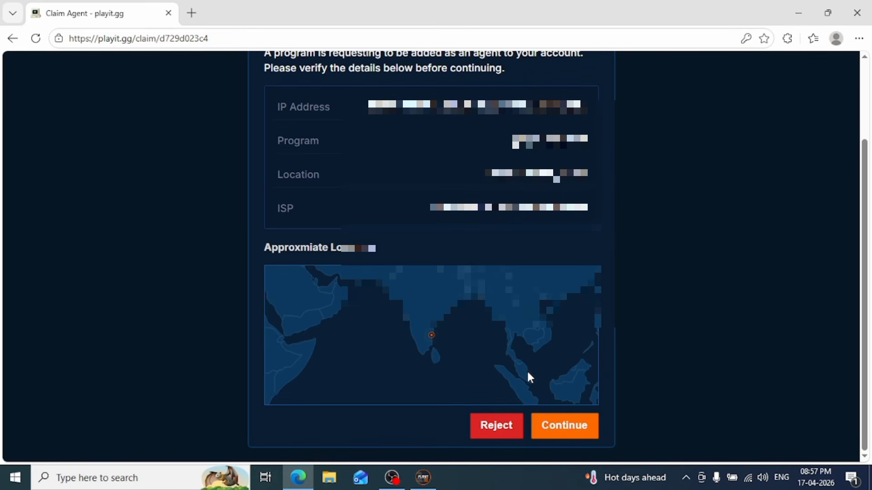
scroll(526, 370, "up", 1)
scroll(545, 408, "down", 1)
left_click(563, 426)
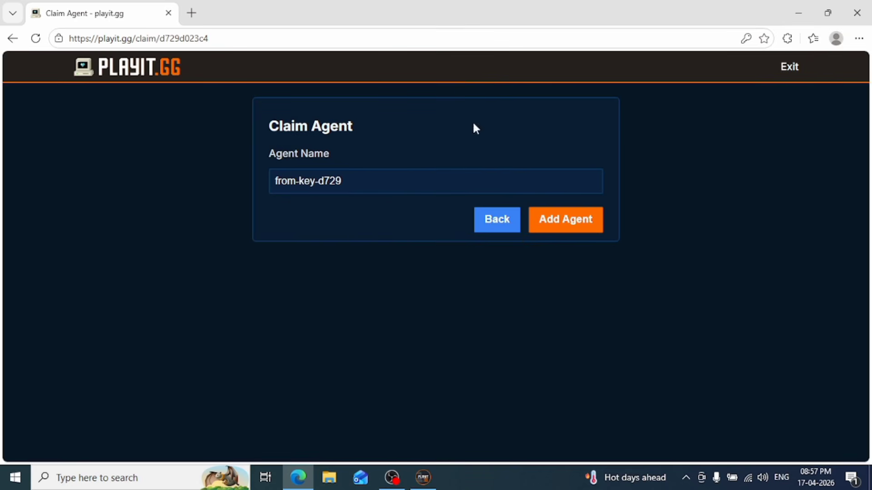
Step: Add the agent under its suggested name, check its connection in the Playit.gg console and minimize the console
left_click(434, 485)
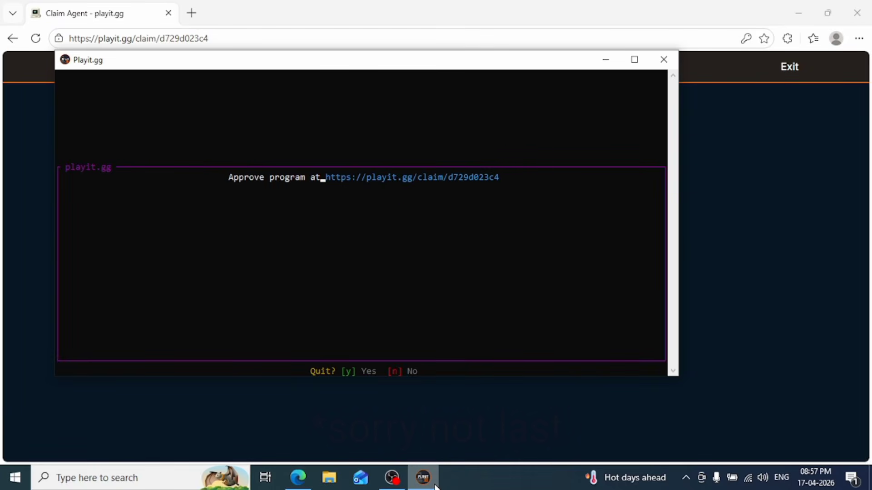
left_click(435, 486)
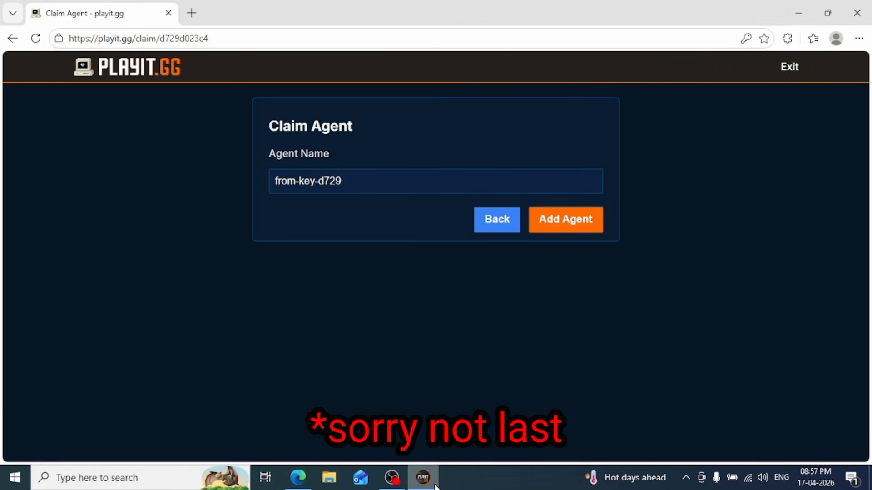
left_click(573, 227)
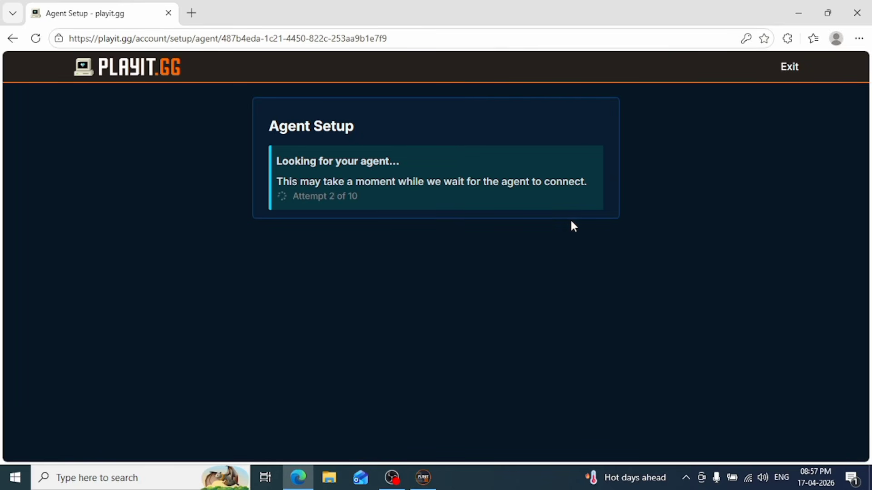
mouse_move(423, 484)
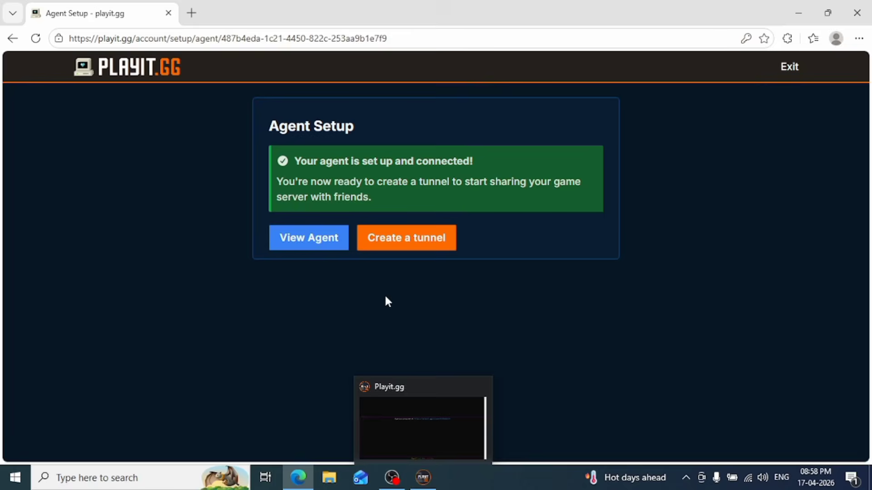
left_click(417, 448)
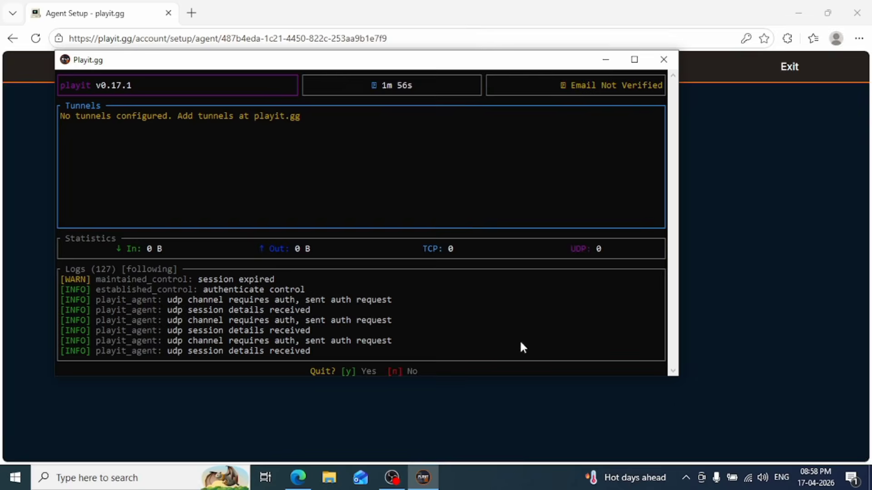
left_click(602, 63)
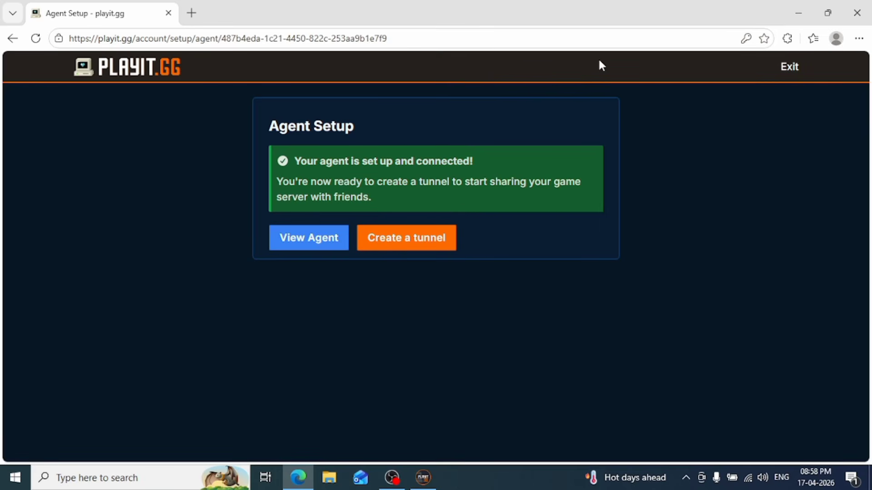
Step: Start a new tunnel for the connected agent and name it SRNS
left_click(416, 239)
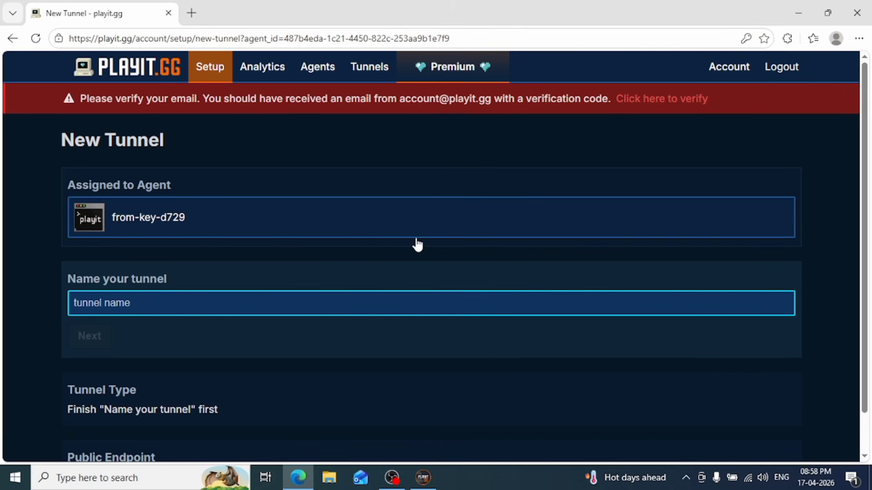
type("SN")
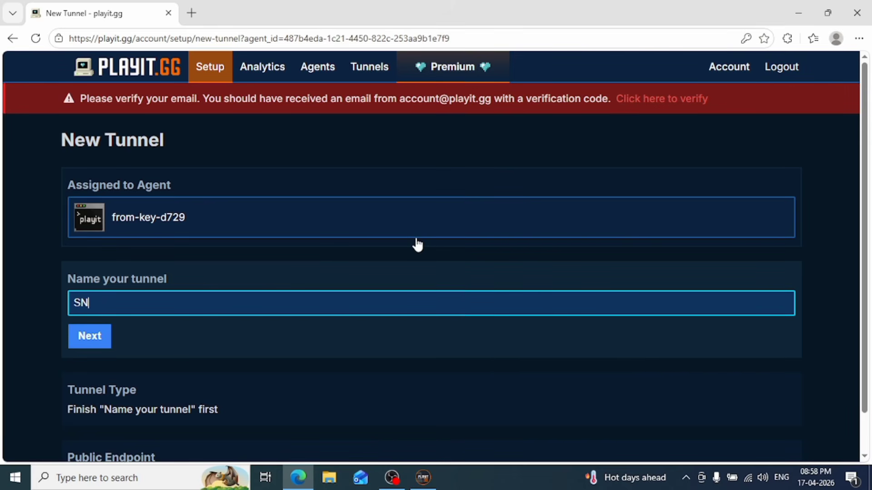
key("BackSpace")
type("RNS")
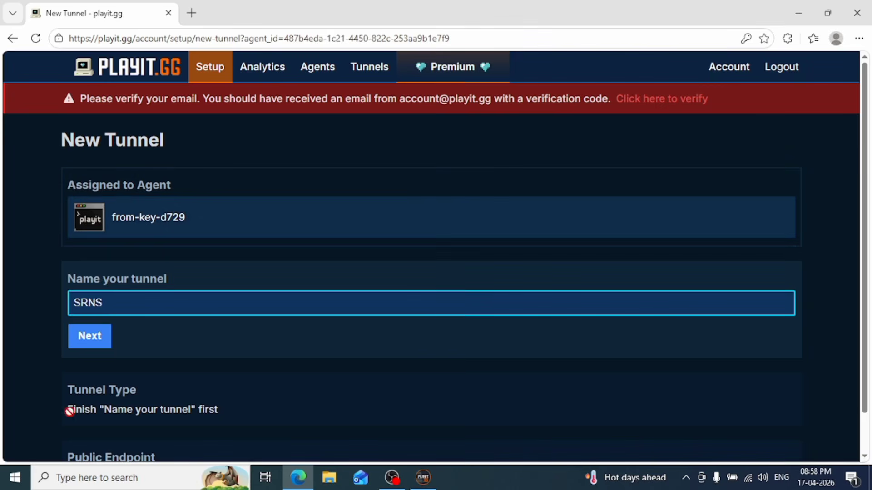
scroll(44, 413, "down", 1)
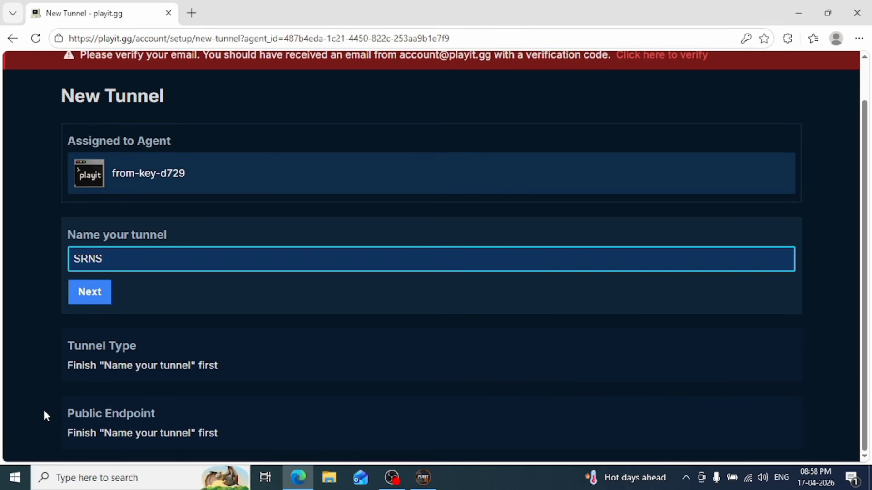
left_click(90, 298)
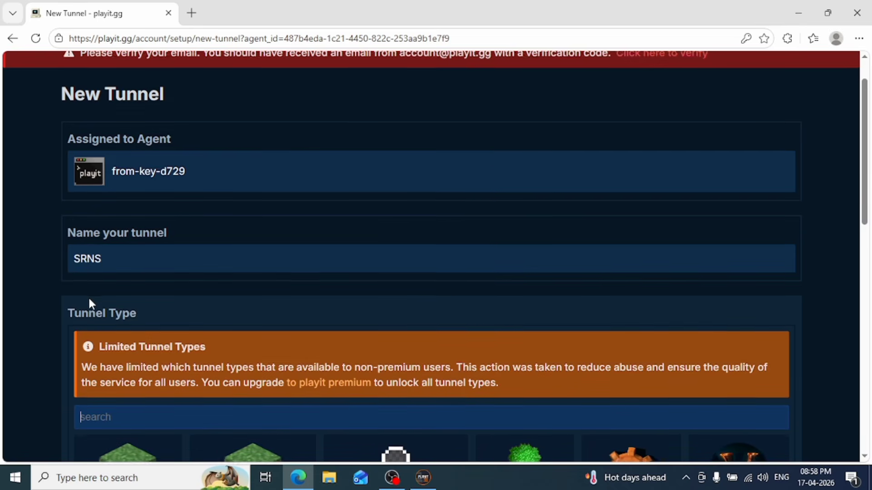
Step: Look through the available tunnel types and choose Minecraft Bedrock for the SRNS tunnel
scroll(89, 299, "down", 5)
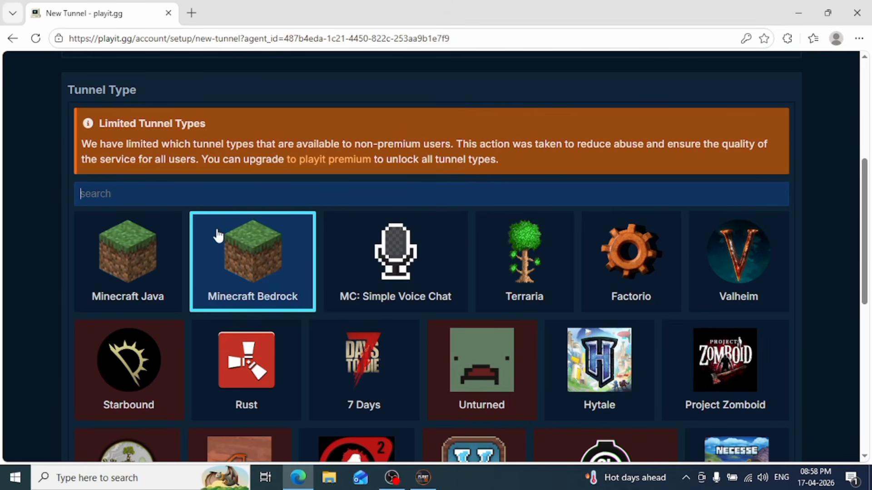
scroll(240, 271, "down", 3)
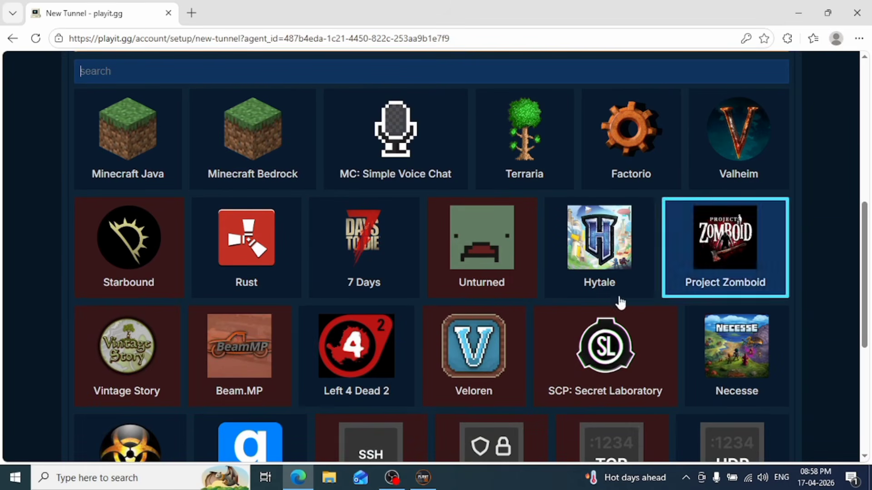
scroll(282, 302, "down", 5)
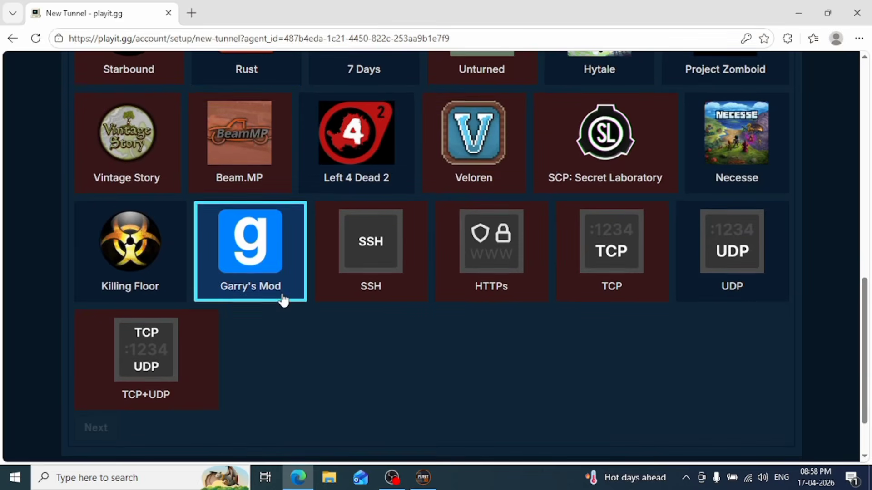
scroll(284, 300, "up", 4)
scroll(284, 301, "up", 5)
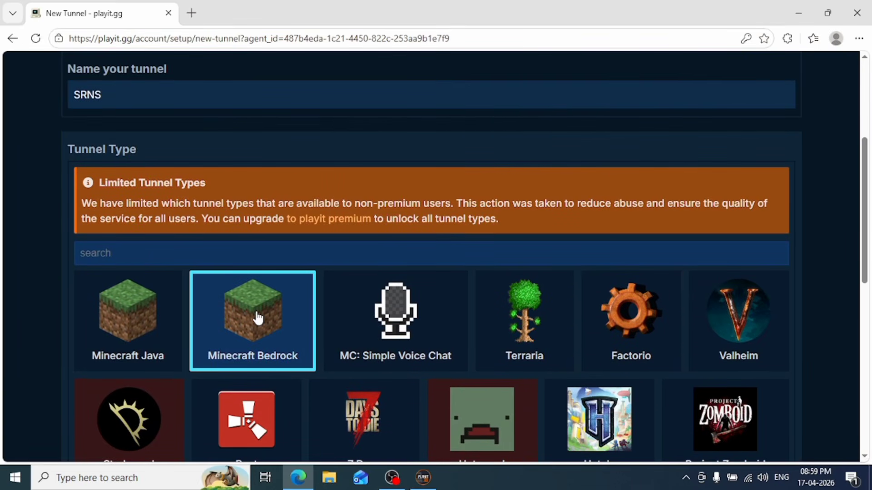
left_click(258, 318)
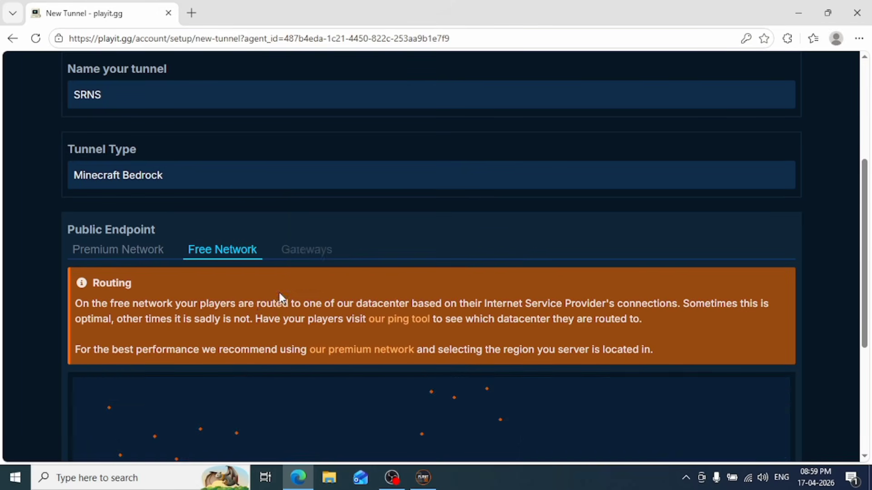
Step: Review the routing notice and datacenter map, and accept Free Network as the tunnel's public endpoint
double_click(276, 303)
scroll(506, 249, "down", 1)
left_click(506, 251)
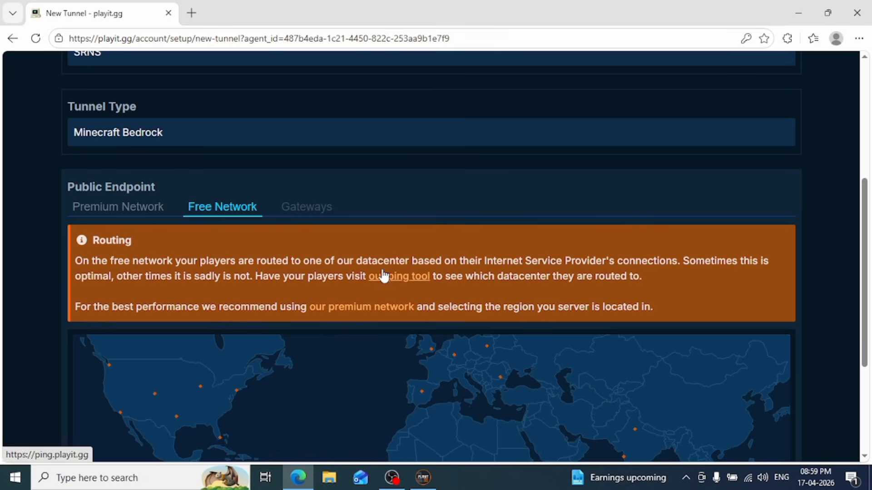
scroll(468, 198, "down", 3)
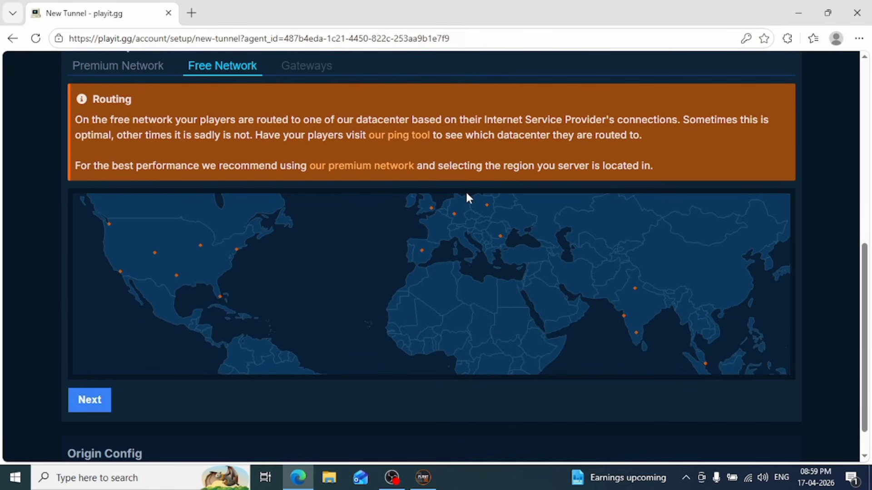
scroll(285, 248, "up", 2)
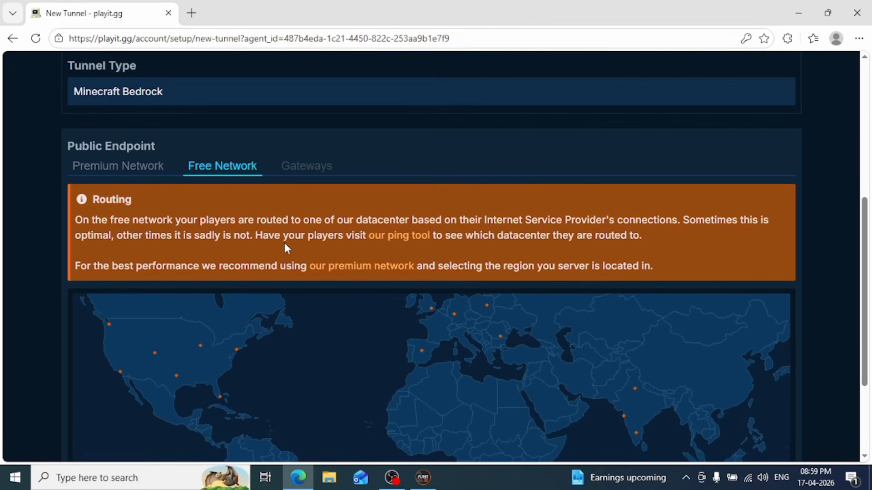
scroll(285, 246, "down", 2)
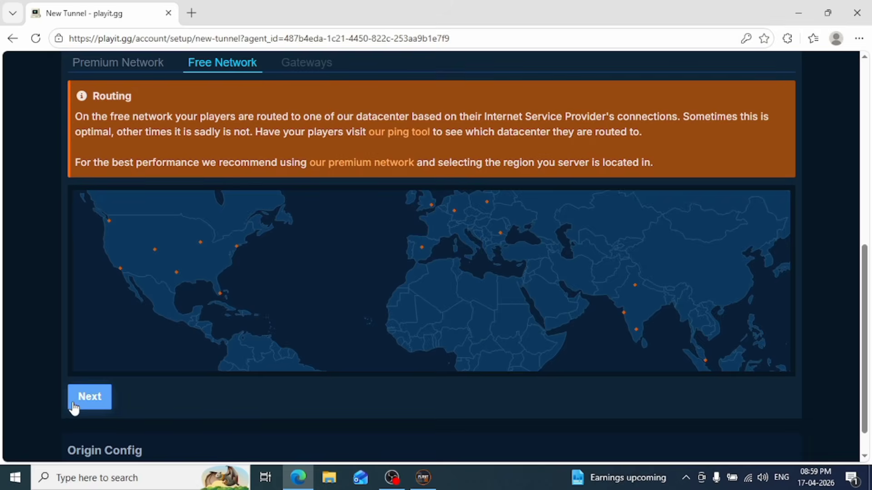
left_click(75, 405)
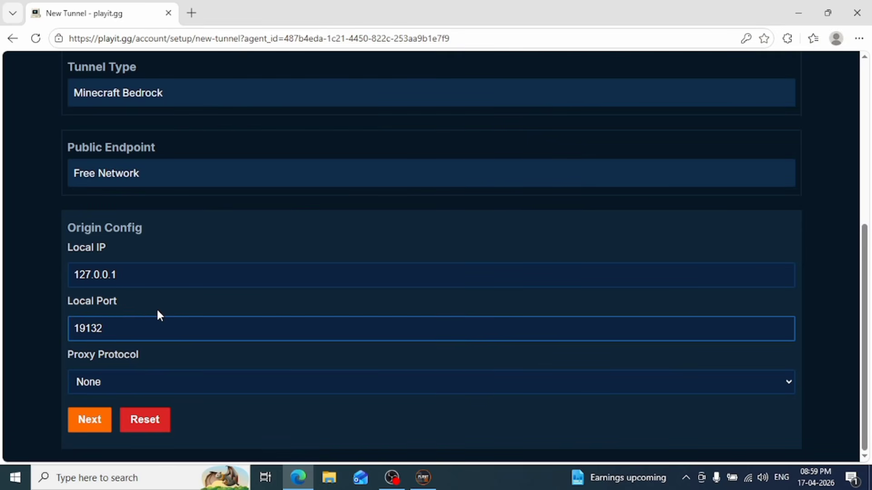
Step: Accept local IP 127.0.0.1, local port 19132 and no proxy protocol, create the tunnel and look over its overview
scroll(156, 307, "up", 2)
key("shift+Tab")
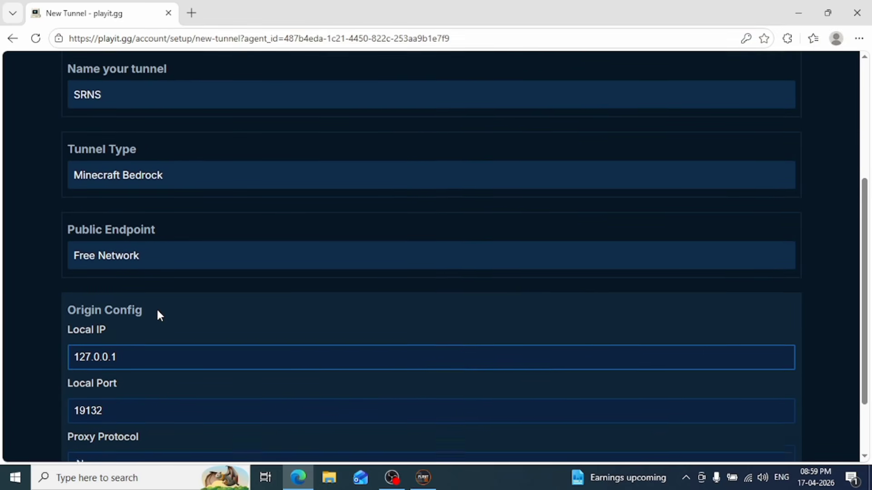
scroll(156, 307, "down", 2)
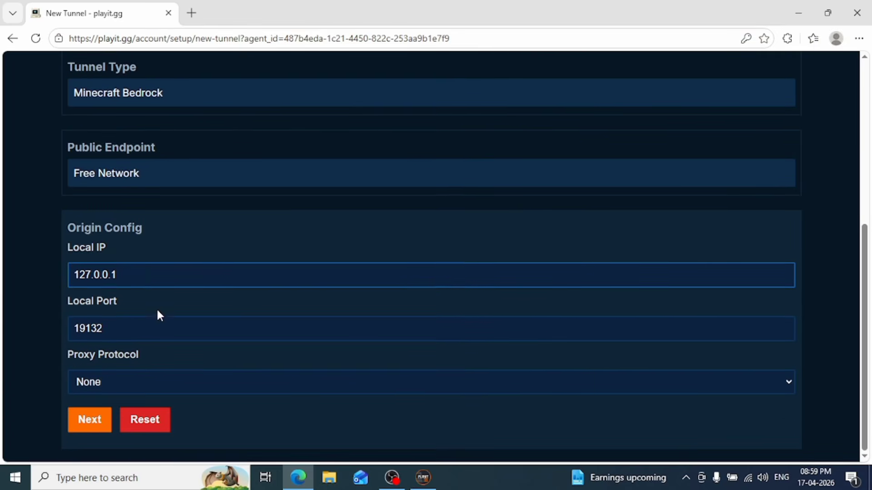
left_click(76, 417)
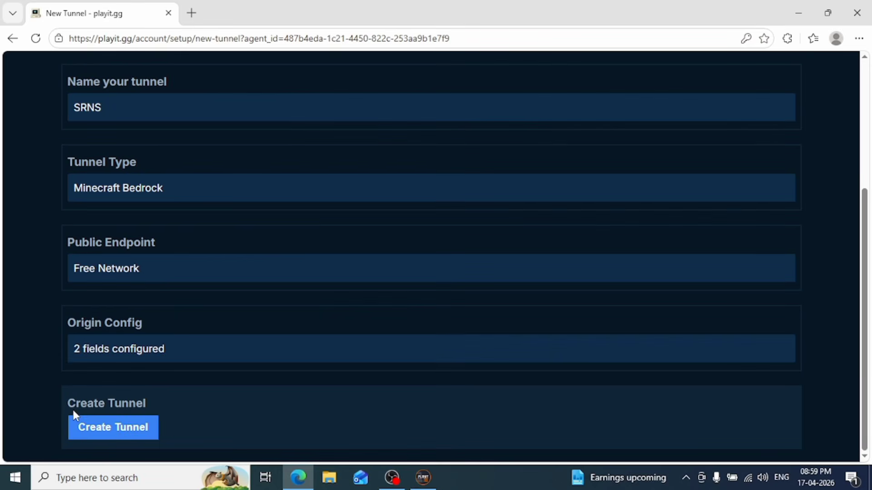
left_click(96, 425)
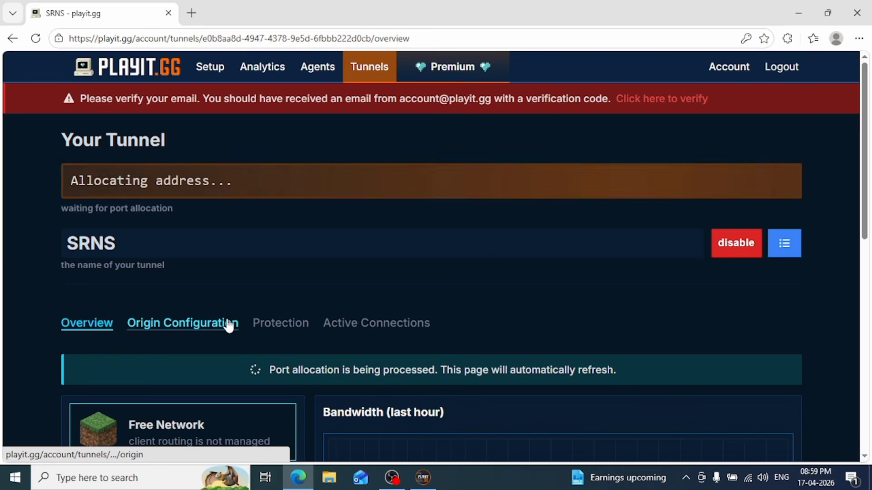
scroll(395, 239, "down", 1)
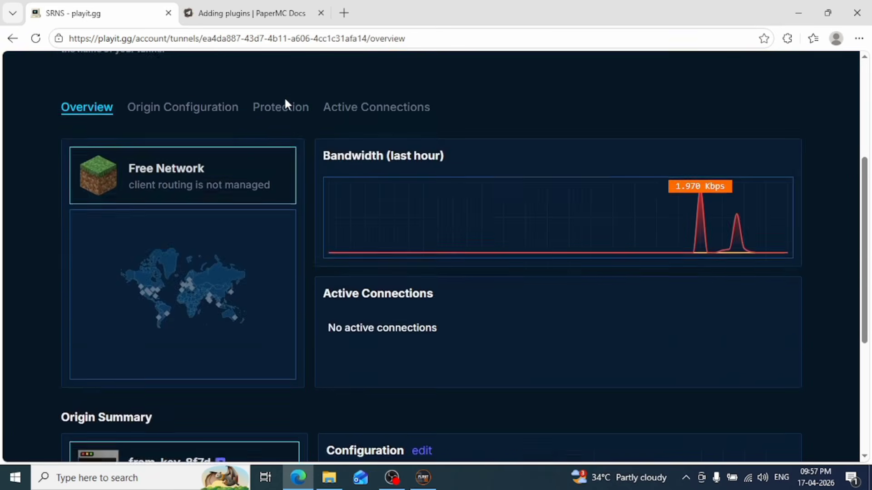
scroll(284, 97, "up", 4)
Step: Open the GeyserMC download page, close the duplicate Geyser page and bring up the list of Geyser builds
left_click(352, 9)
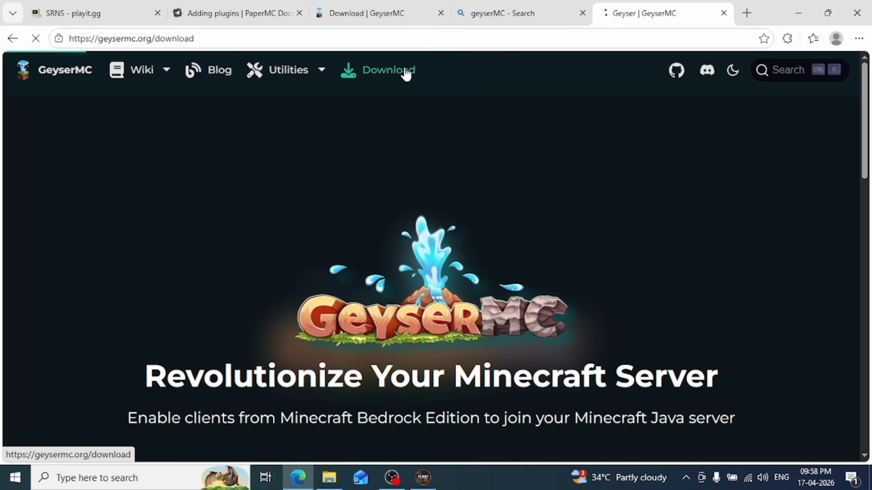
left_click(371, 7)
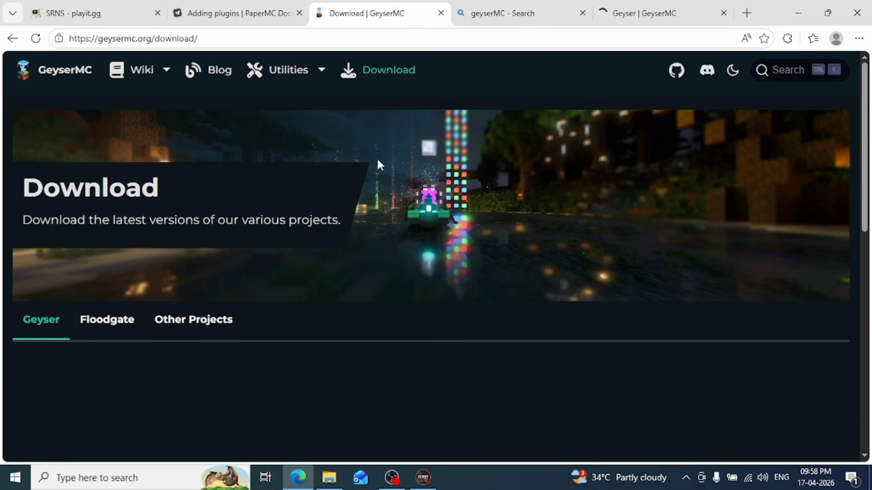
left_click(724, 14)
scroll(574, 274, "down", 2)
scroll(573, 282, "down", 2)
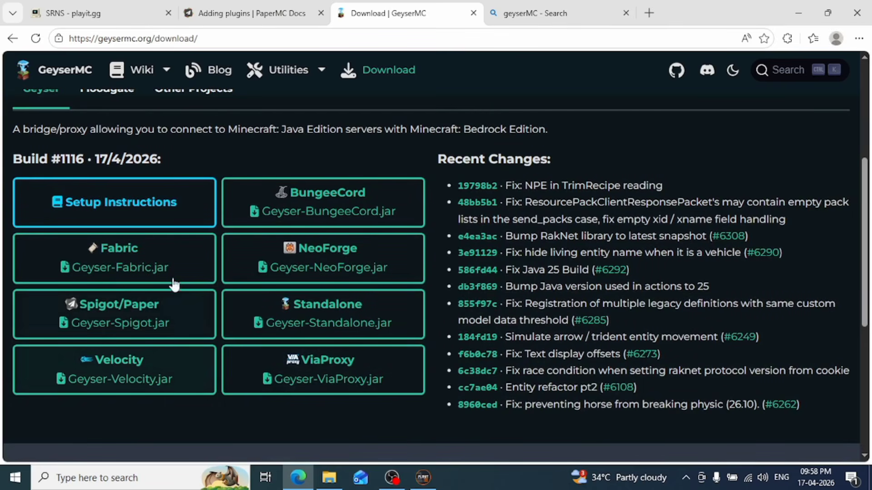
Step: Download the Spigot/Paper builds of Geyser and Floodgate, Geyser-Spigot.jar and floodgate-spigot.jar
left_click(139, 318)
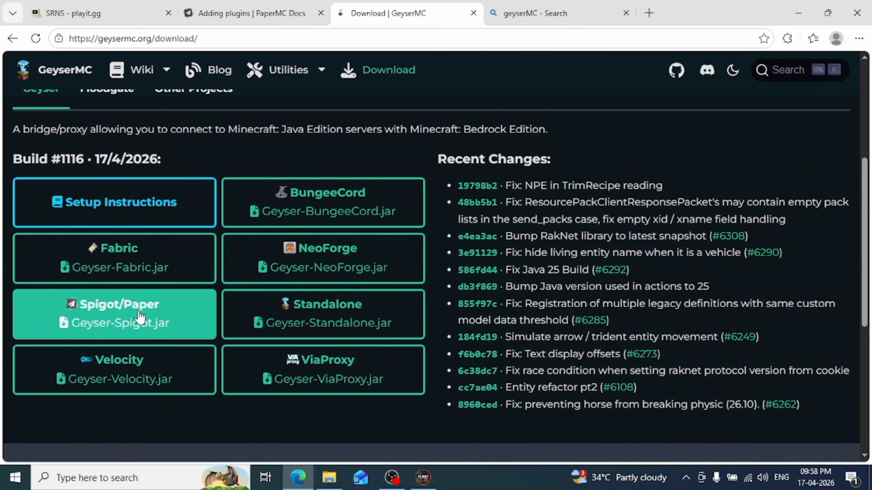
left_click(121, 96)
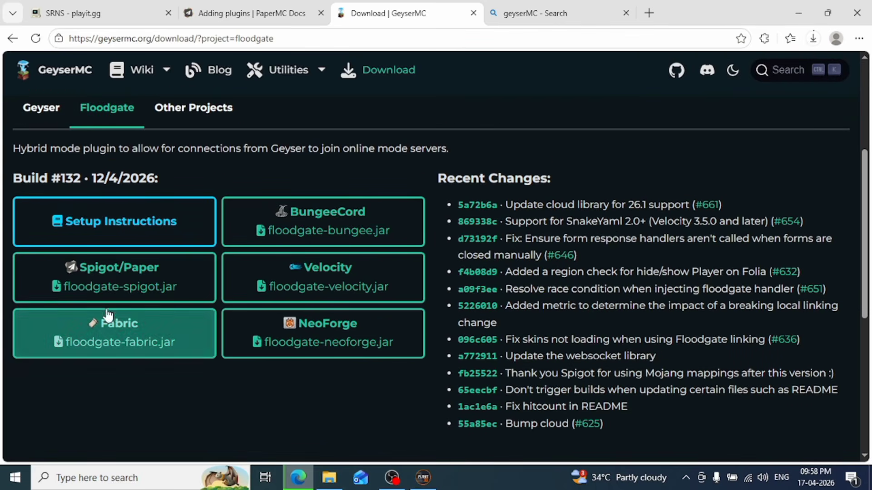
left_click(144, 287)
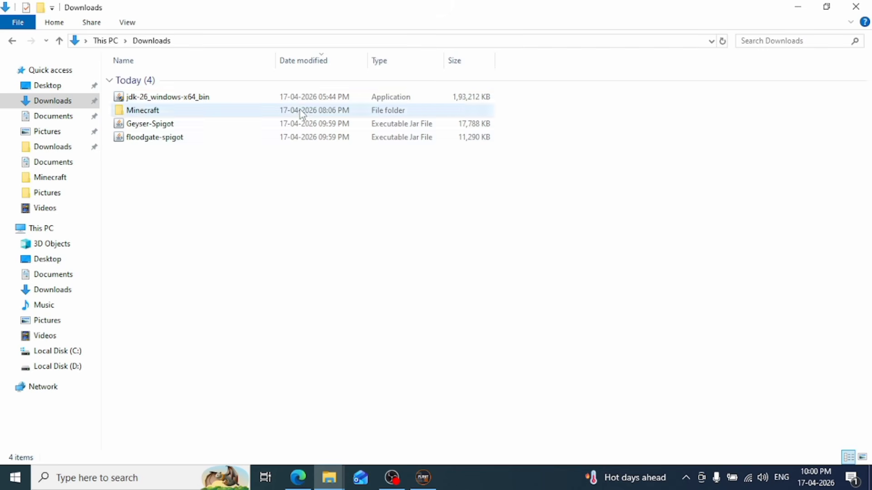
Step: Copy Geyser-Spigot and floodgate-spigot from Downloads into the plugins folder of the Minecraft server folder
left_click(322, 128)
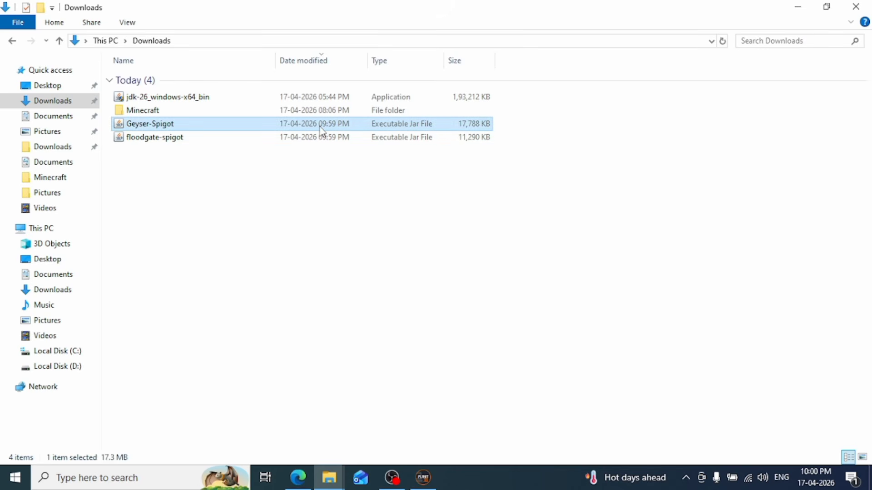
left_click(320, 133, "ctrl")
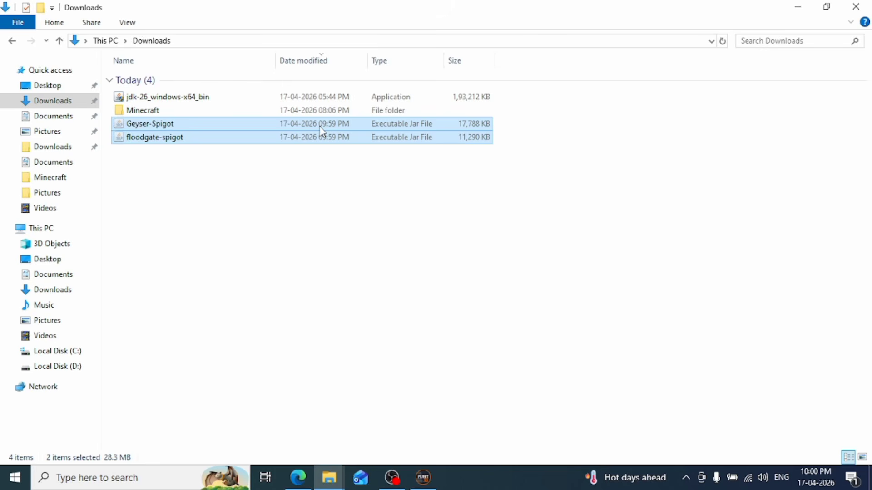
double_click(303, 110)
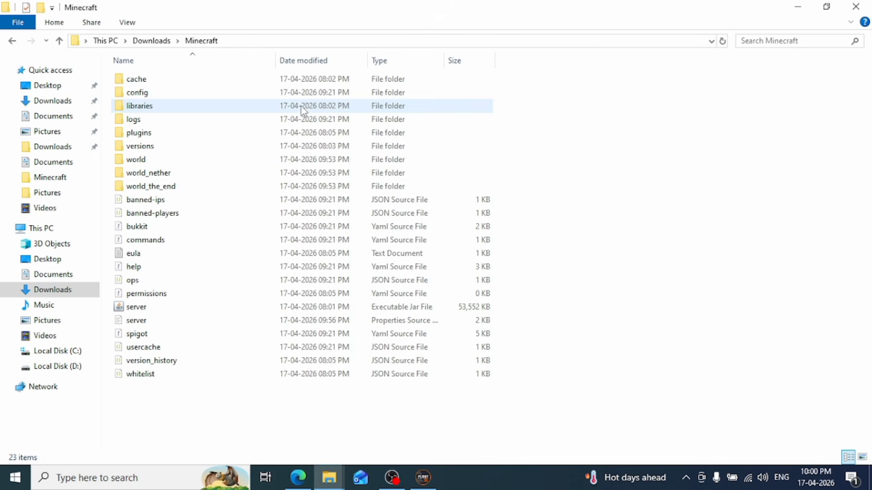
left_click(304, 111)
key("Down")
key("Down")
key("Return")
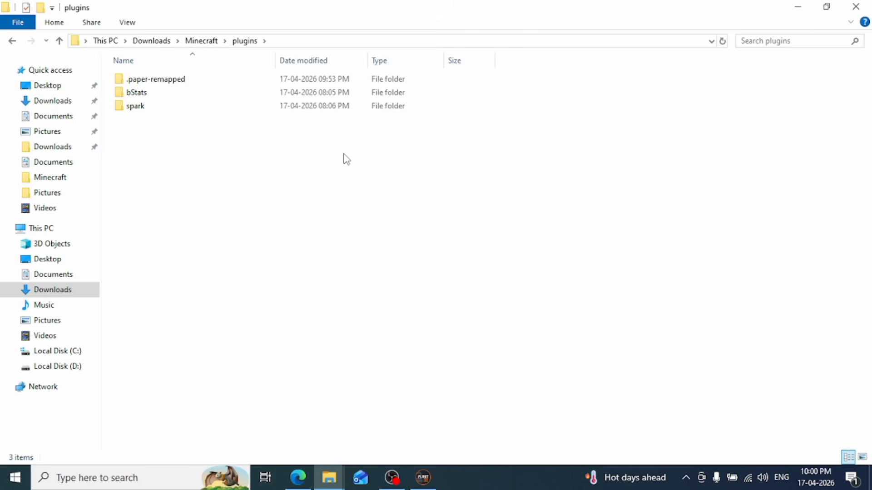
key("ctrl+v")
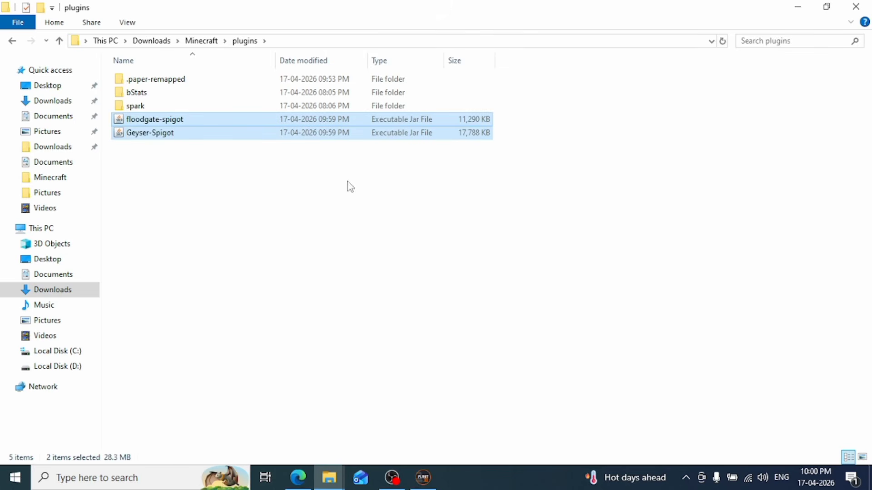
Step: Return to the Minecraft server folder and launch the server jar file
left_click(425, 395)
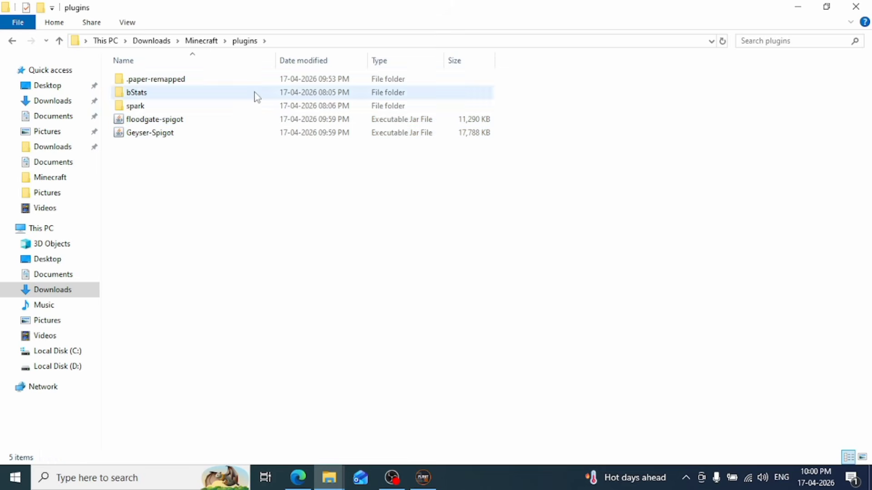
left_click(202, 40)
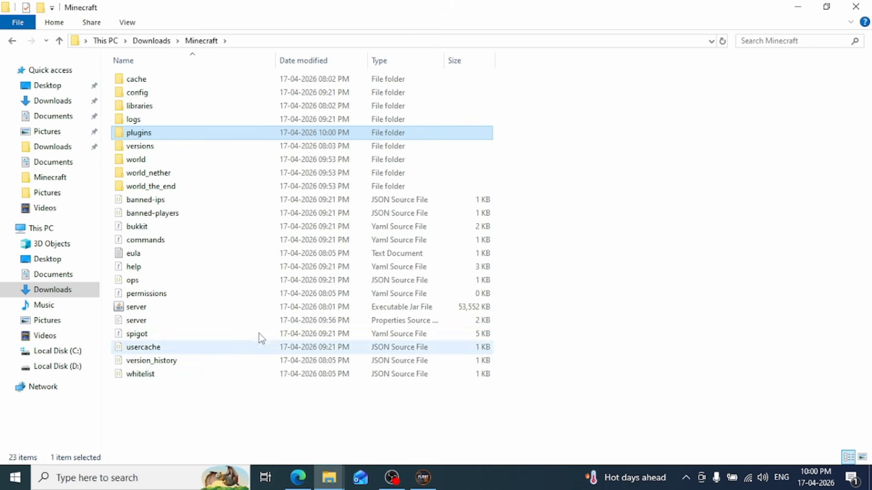
double_click(267, 311)
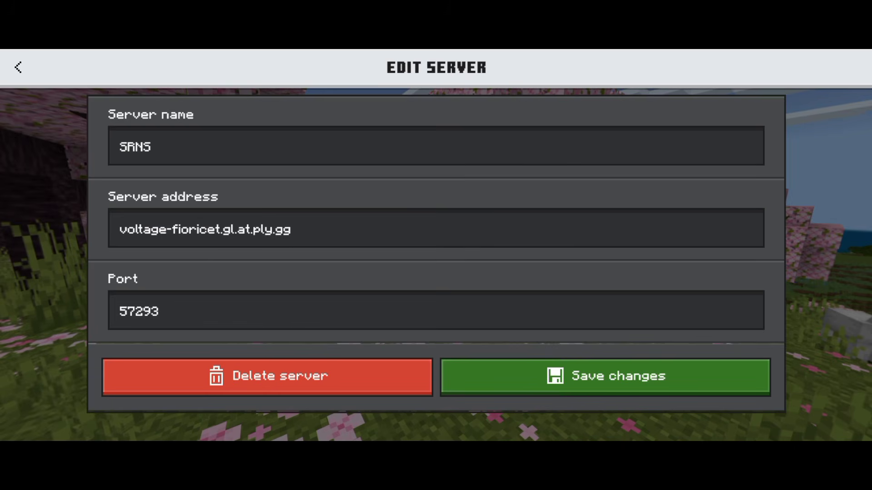
Step: Switch to Minecraft Bedrock, save the SRNS server entry with port 57293 and join with its resource packs, checking the player in the server window
left_click(605, 377)
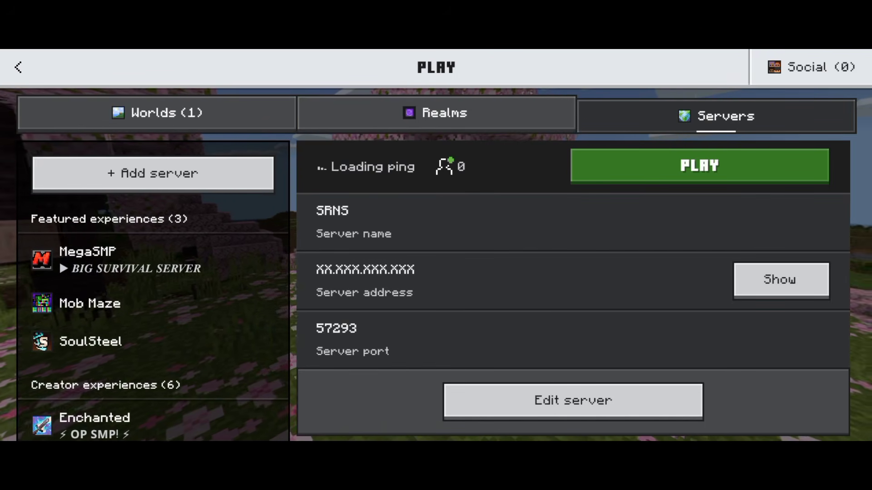
left_click(699, 166)
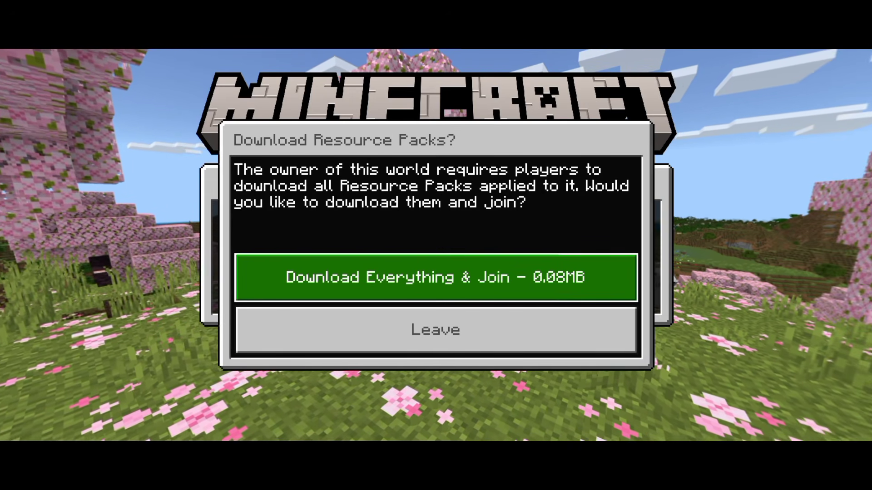
left_click(435, 278)
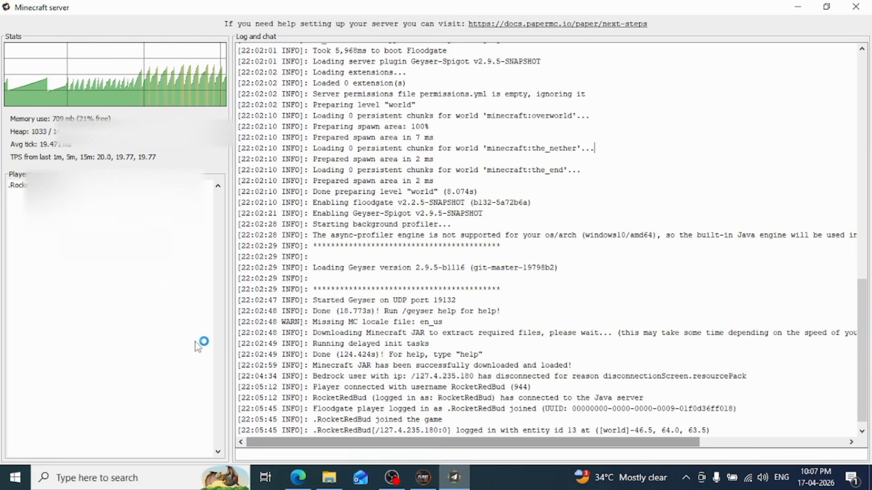
left_click(24, 187)
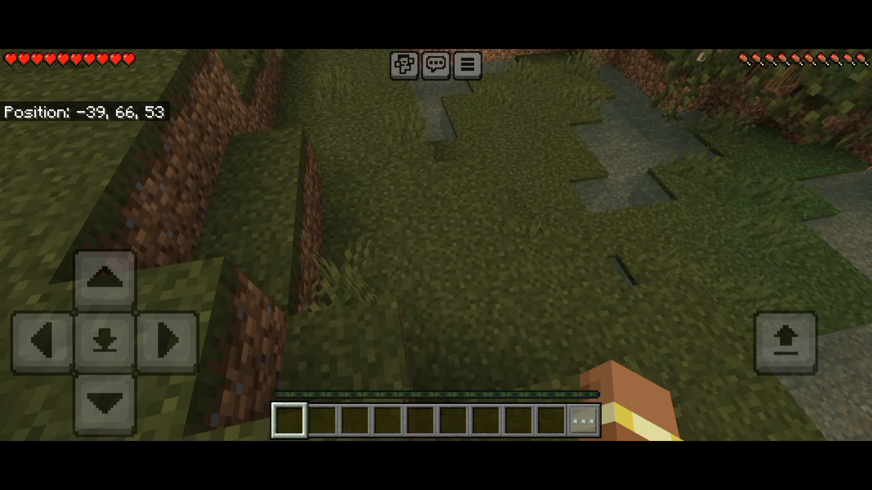
Step: Walk around the server world to try out the Bedrock connection, and open the game menu
left_click_drag(623, 252, 491, 186)
left_click(105, 281)
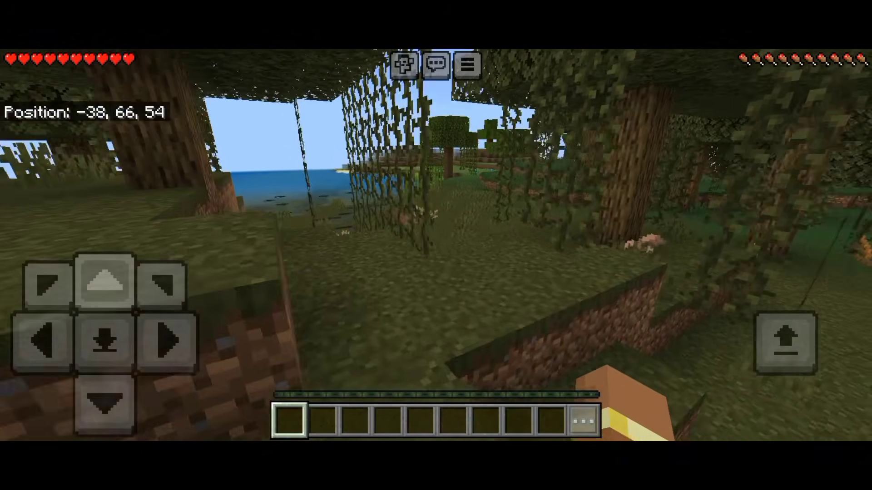
left_click_drag(690, 270, 568, 263)
left_click_drag(727, 277, 567, 291)
left_click_drag(658, 272, 854, 272)
left_click(105, 281)
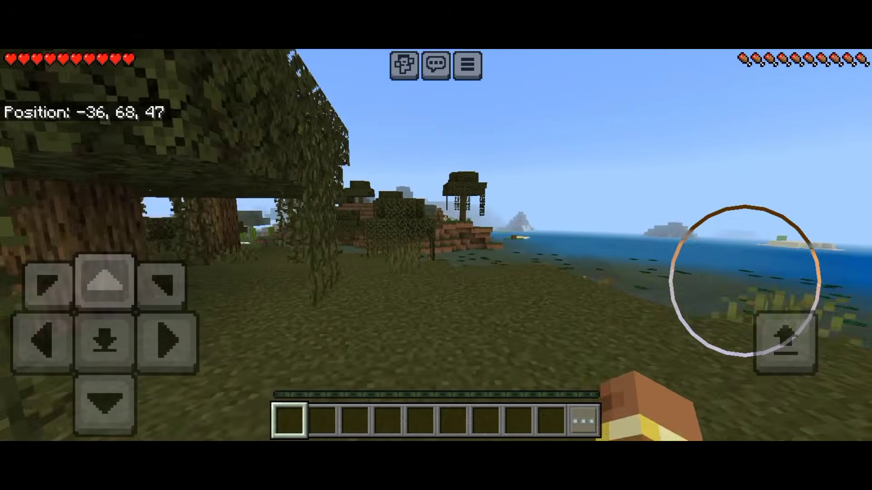
left_click_drag(703, 265, 622, 277)
left_click_drag(649, 204, 607, 202)
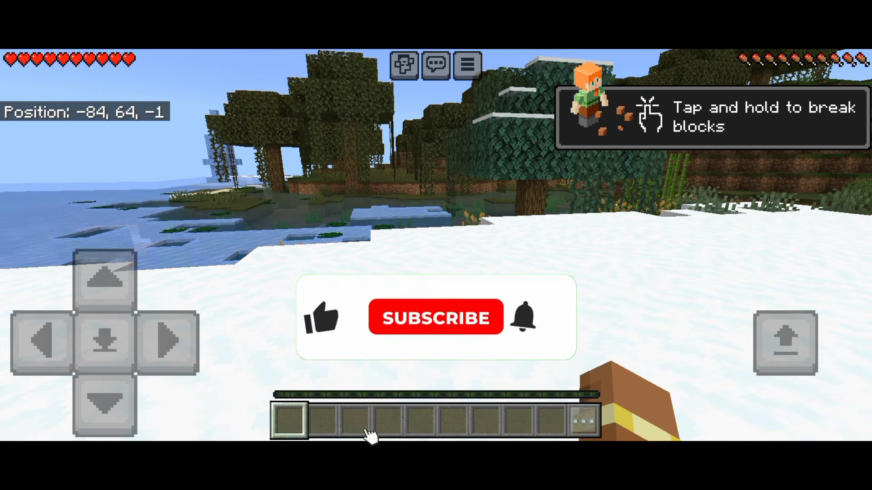
left_click(467, 66)
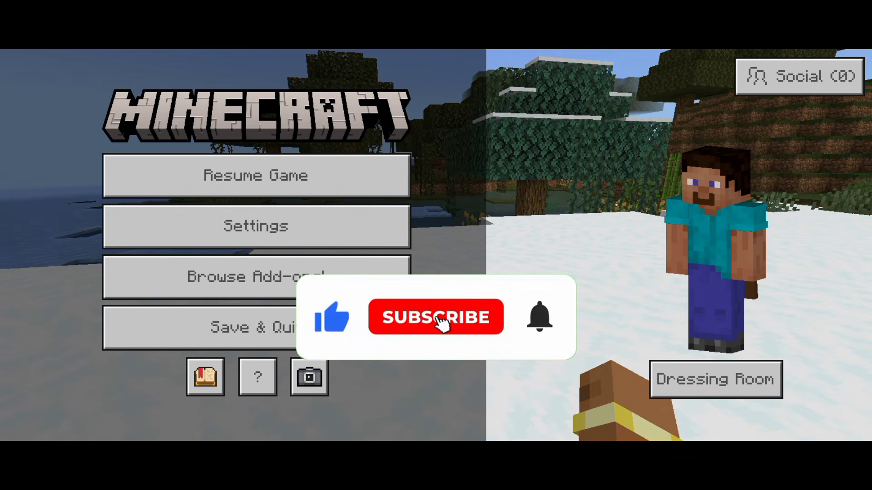